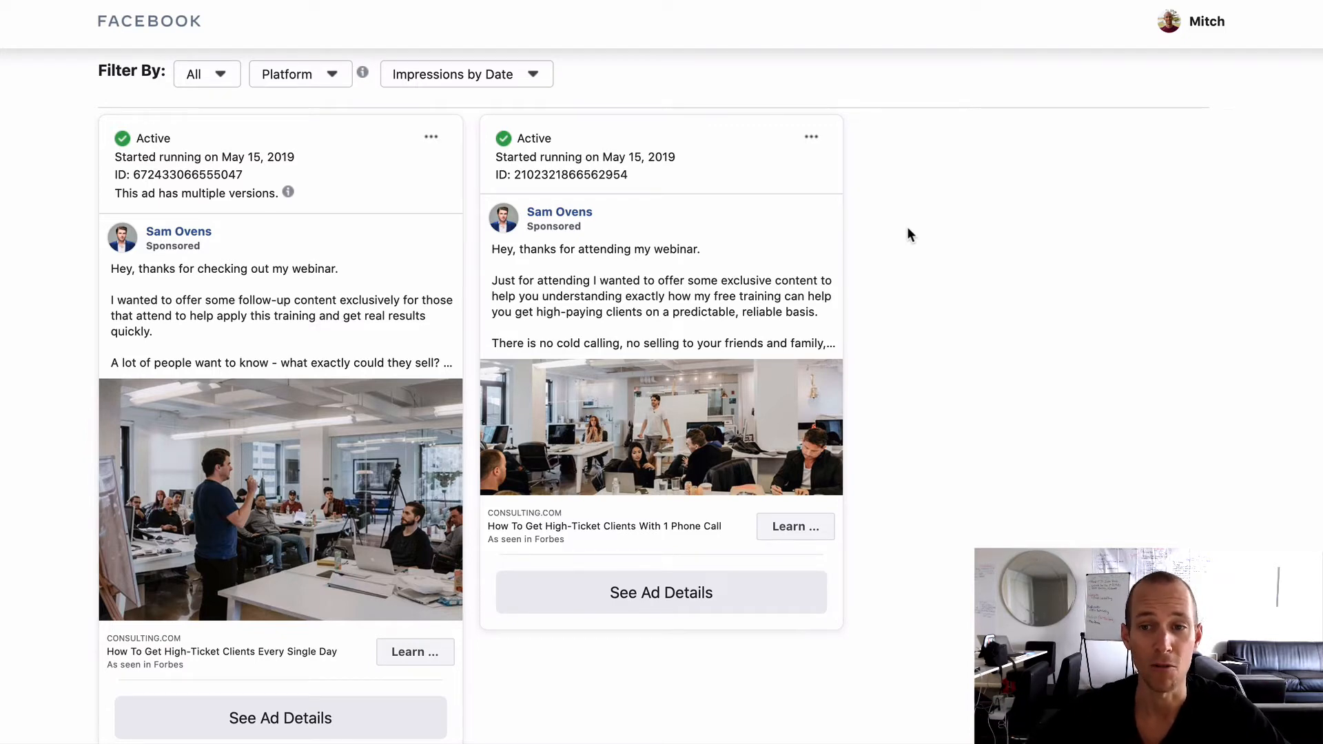
Step: Switch from the Facebook ads to the Consulting.com training page and examine its headline, video and description text
{"action": "scroll", "coordinate": [1102, 292], "scroll_direction": "up", "scroll_amount": 1}
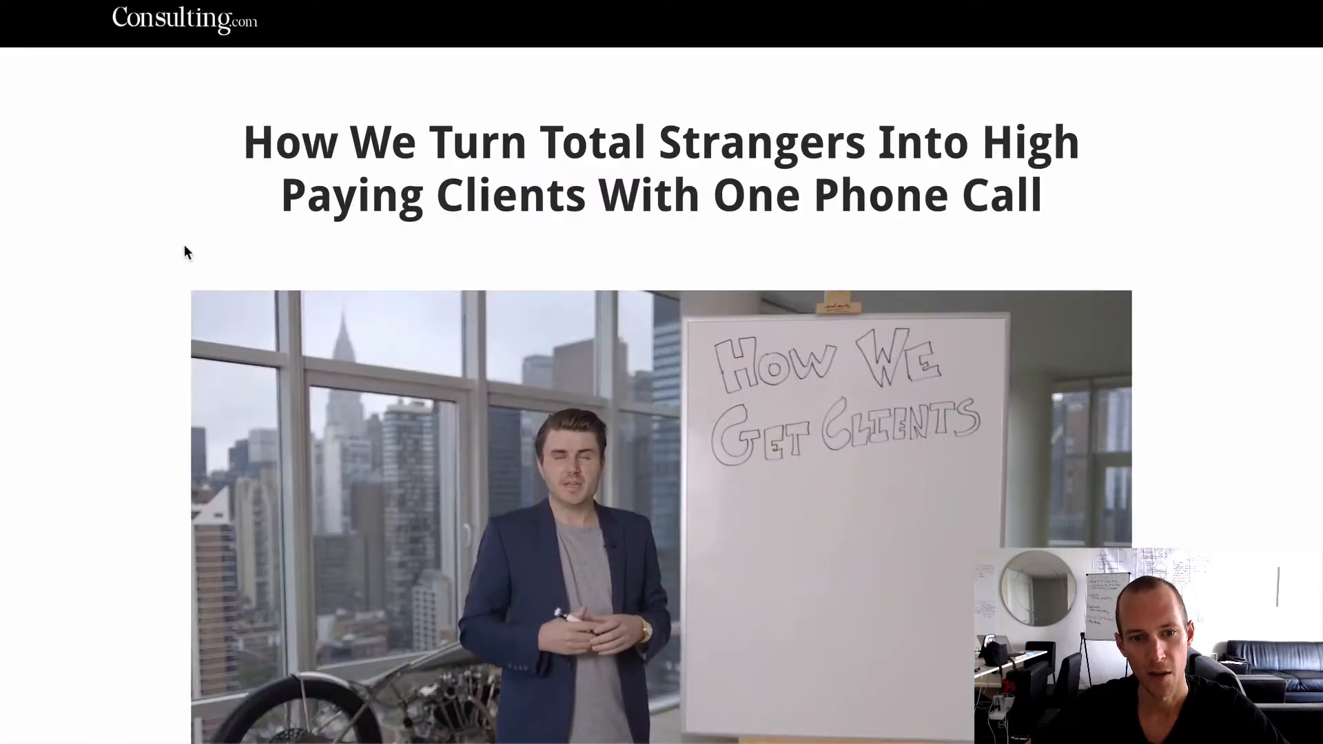
{"action": "scroll", "coordinate": [568, 404], "scroll_direction": "down", "scroll_amount": 2}
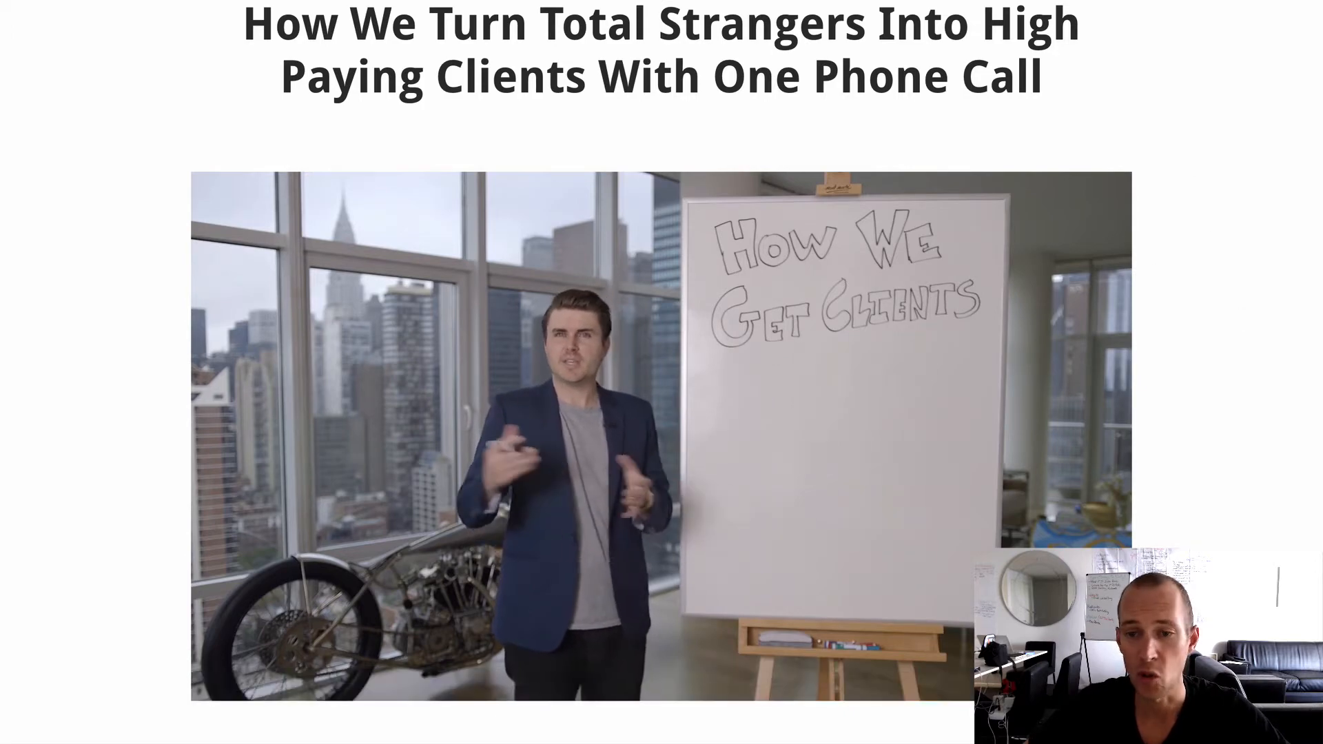
{"action": "scroll", "coordinate": [1212, 344], "scroll_direction": "down", "scroll_amount": 7}
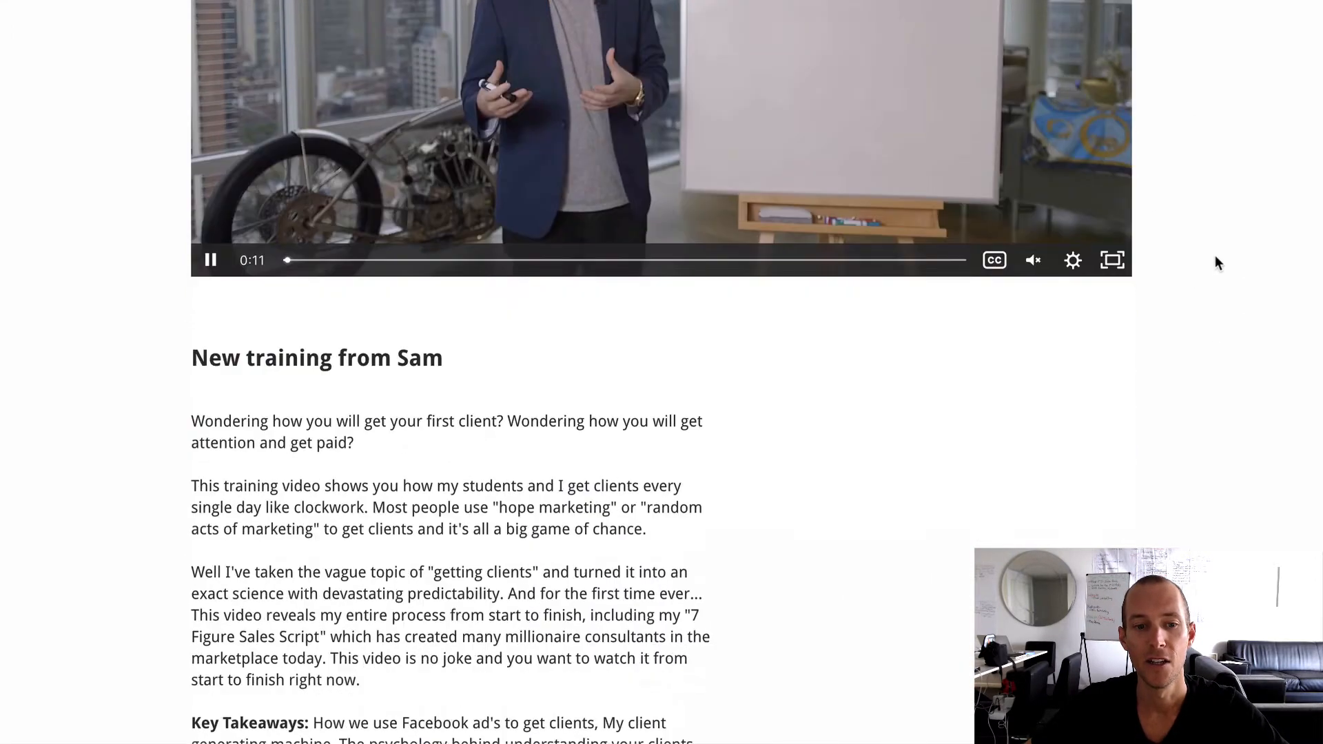
{"action": "scroll", "coordinate": [1226, 246], "scroll_direction": "down", "scroll_amount": 1}
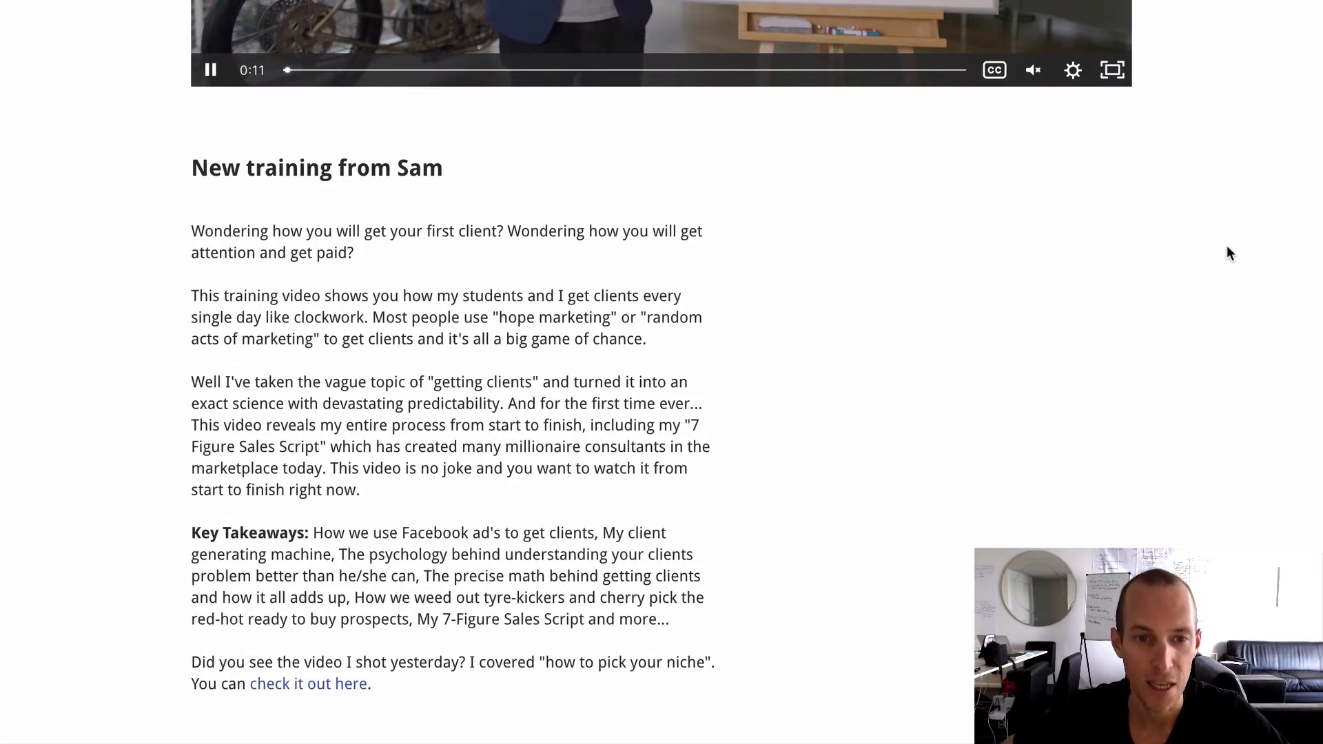
{"action": "scroll", "coordinate": [1114, 293], "scroll_direction": "down", "scroll_amount": 1}
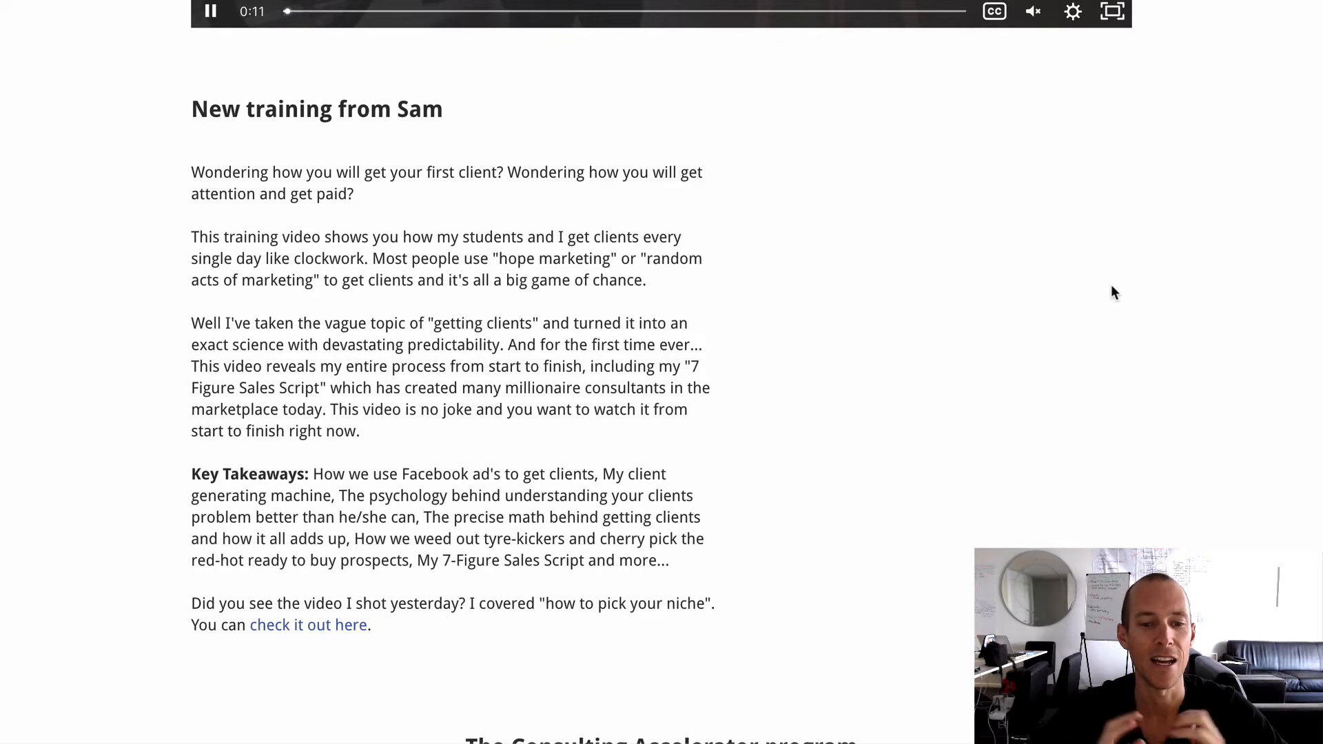
{"action": "scroll", "coordinate": [1144, 301], "scroll_direction": "down", "scroll_amount": 1}
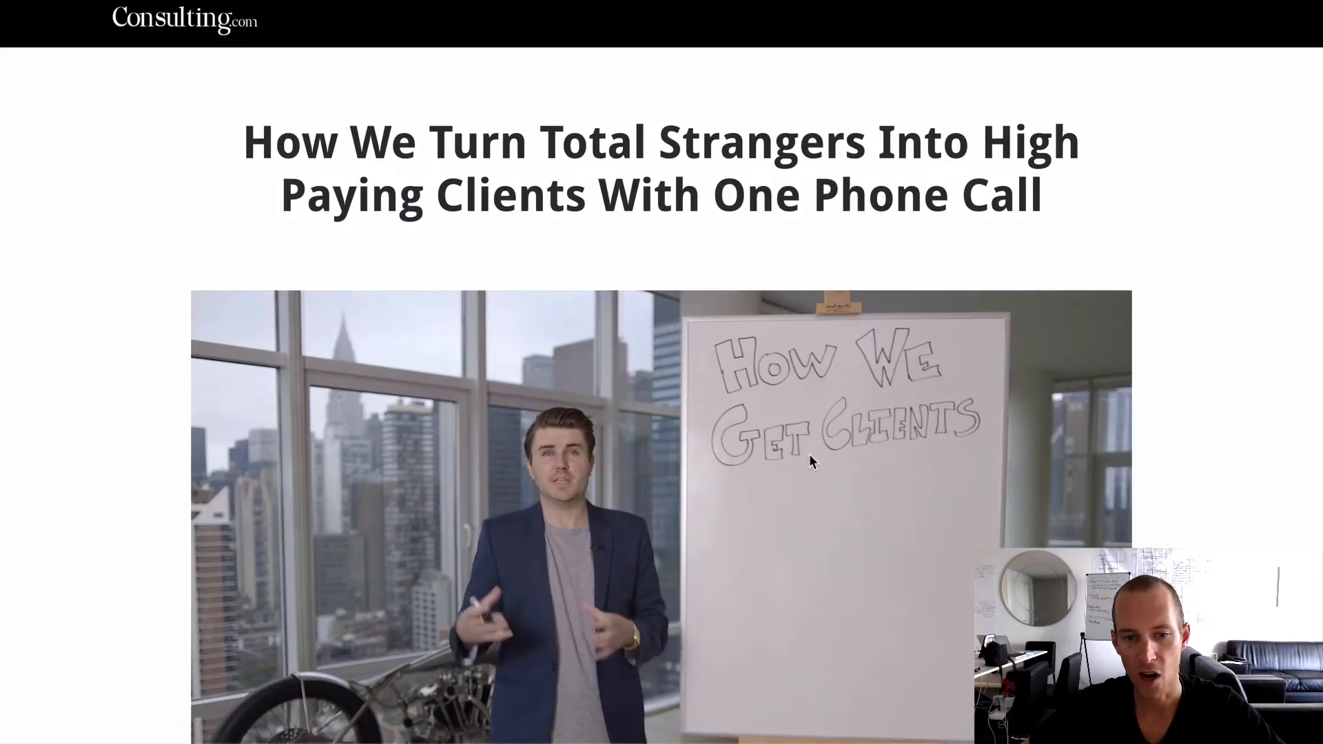
{"action": "scroll", "coordinate": [809, 453], "scroll_direction": "down", "scroll_amount": 3}
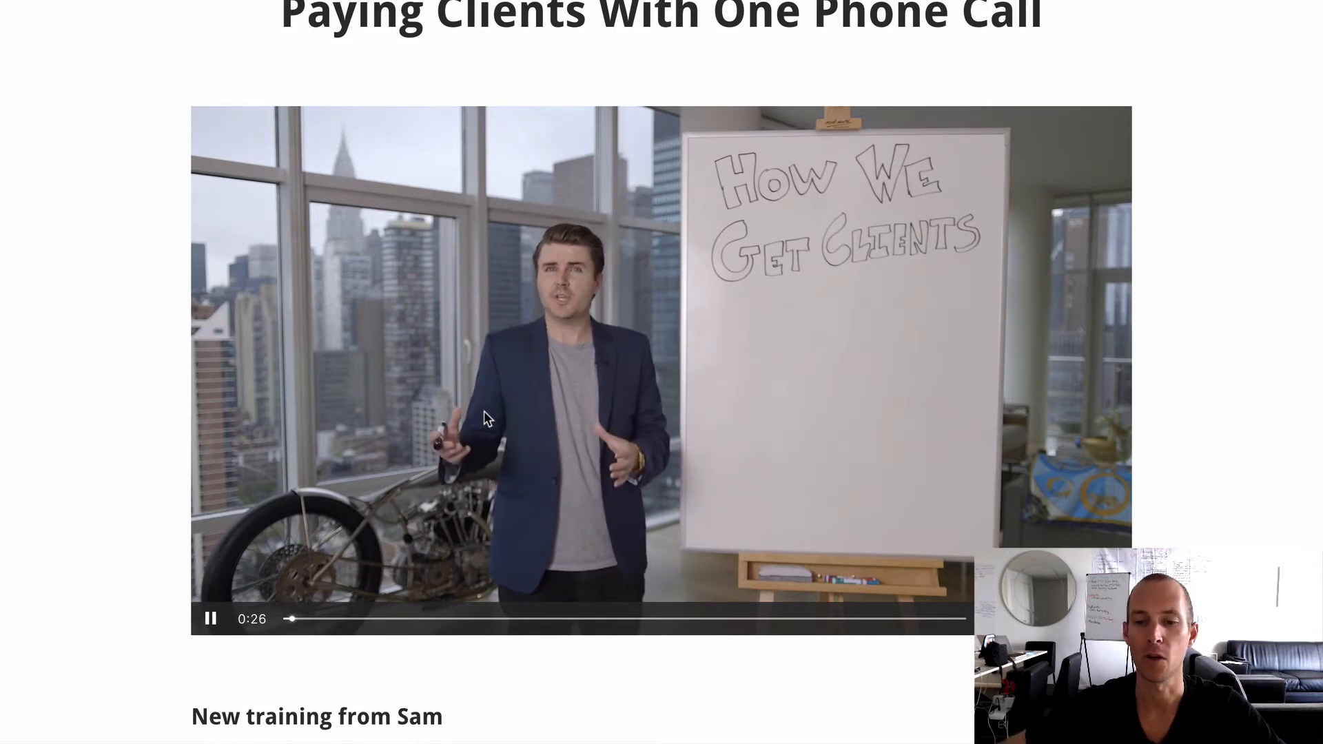
{"action": "scroll", "coordinate": [1263, 321], "scroll_direction": "up", "scroll_amount": 3}
{"action": "scroll", "coordinate": [1212, 241], "scroll_direction": "down", "scroll_amount": 1}
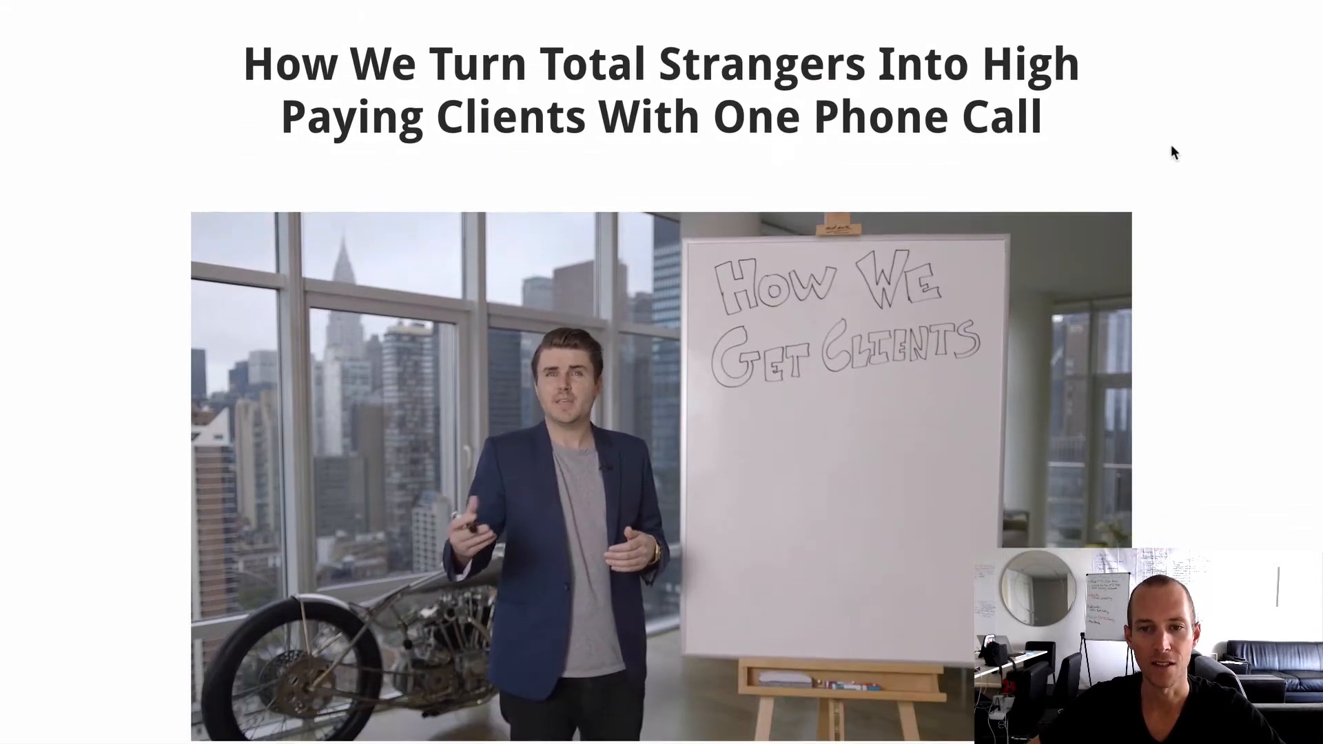
Step: Examine the training page's Key Takeaways text, Consulting Accelerator program section and video length
{"action": "scroll", "coordinate": [1265, 141], "scroll_direction": "down", "scroll_amount": 5}
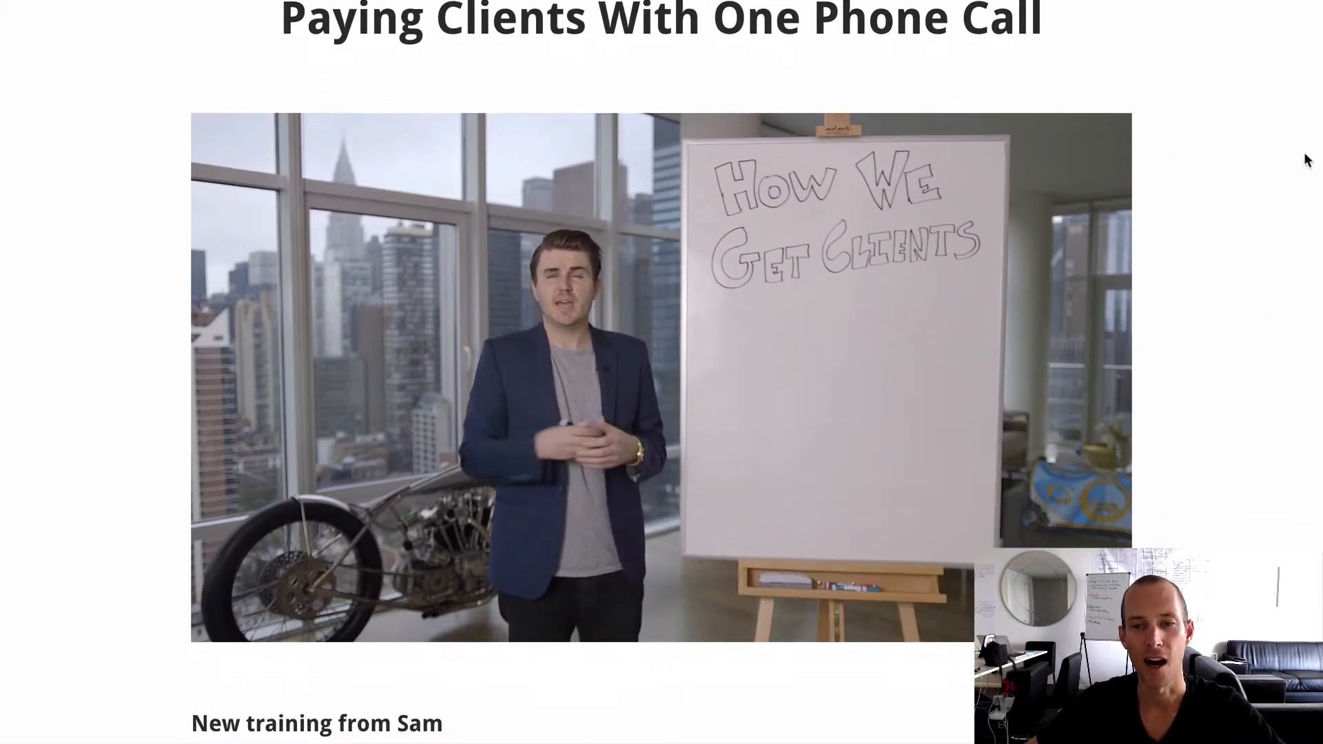
{"action": "scroll", "coordinate": [1263, 142], "scroll_direction": "down", "scroll_amount": 7}
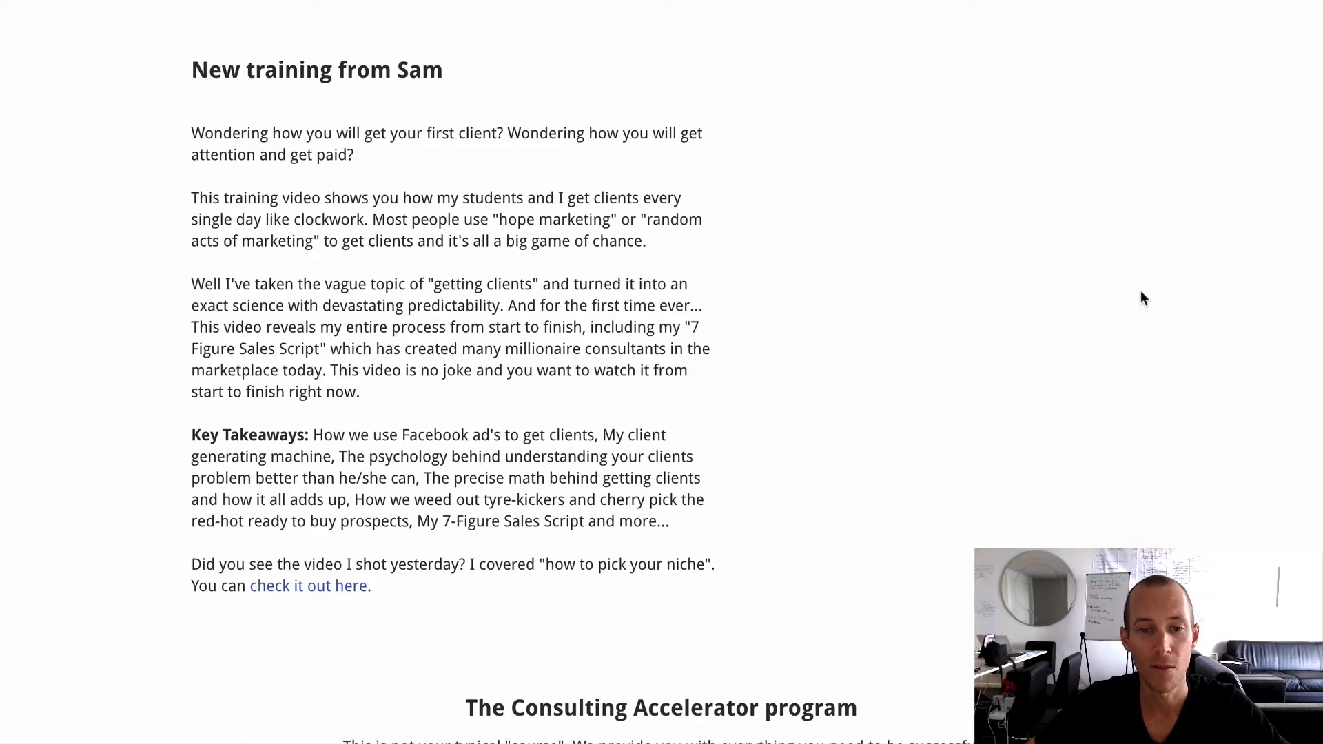
{"action": "scroll", "coordinate": [1141, 298], "scroll_direction": "down", "scroll_amount": 1}
{"action": "scroll", "coordinate": [1132, 298], "scroll_direction": "down", "scroll_amount": 9}
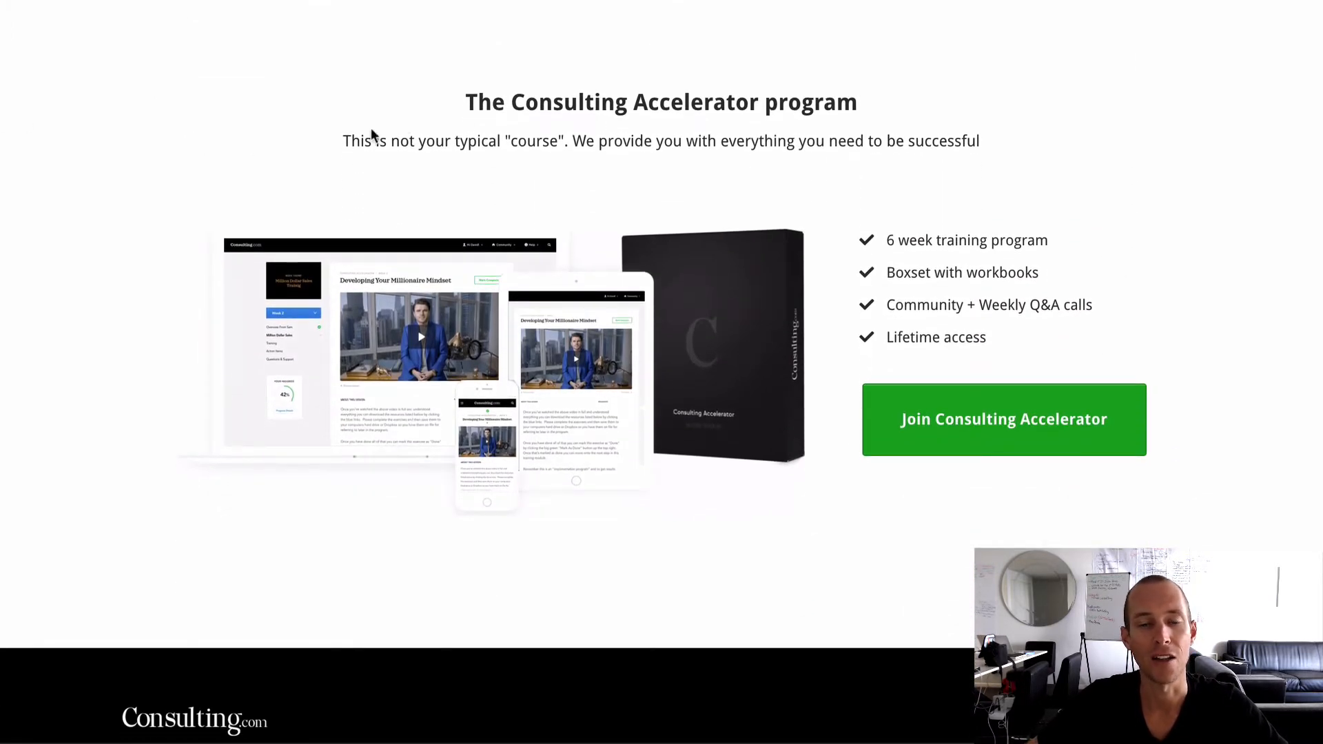
{"action": "scroll", "coordinate": [580, 90], "scroll_direction": "up", "scroll_amount": 2}
{"action": "scroll", "coordinate": [531, 118], "scroll_direction": "down", "scroll_amount": 1}
{"action": "scroll", "coordinate": [531, 118], "scroll_direction": "up", "scroll_amount": 16}
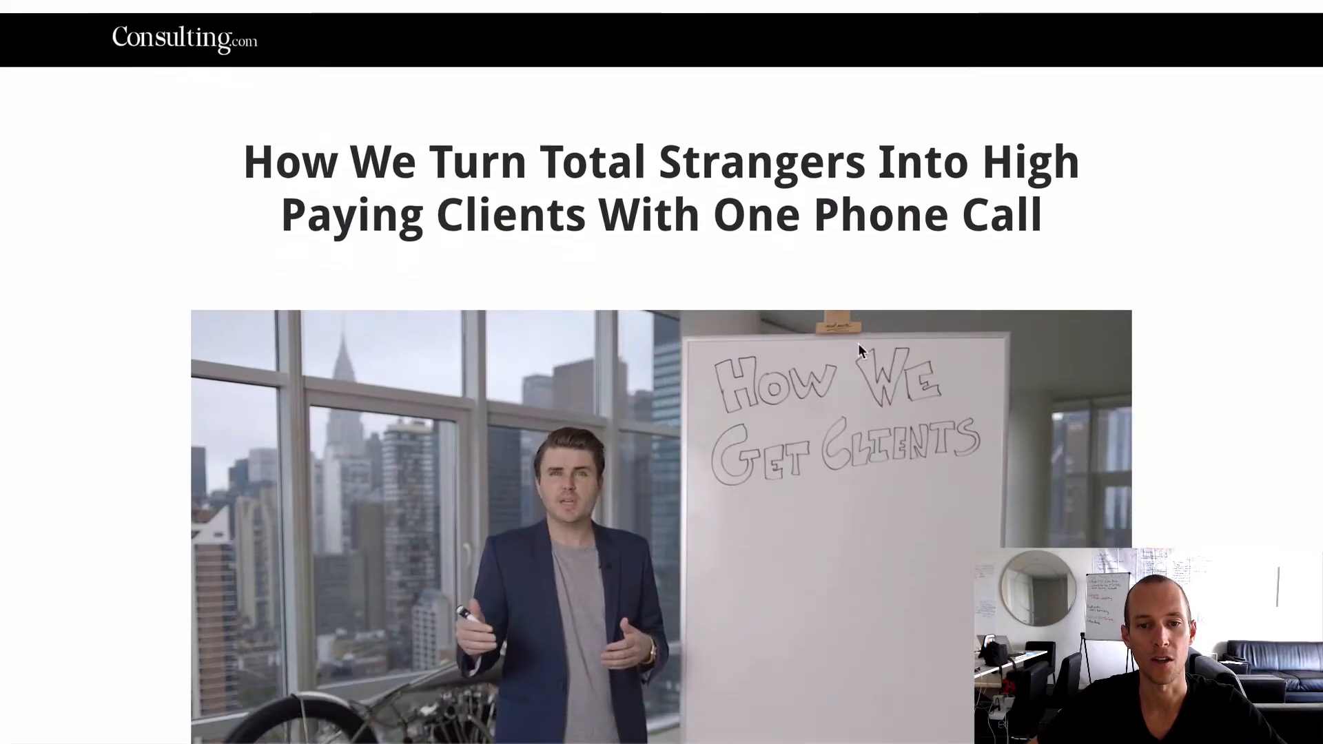
{"action": "scroll", "coordinate": [858, 345], "scroll_direction": "down", "scroll_amount": 5}
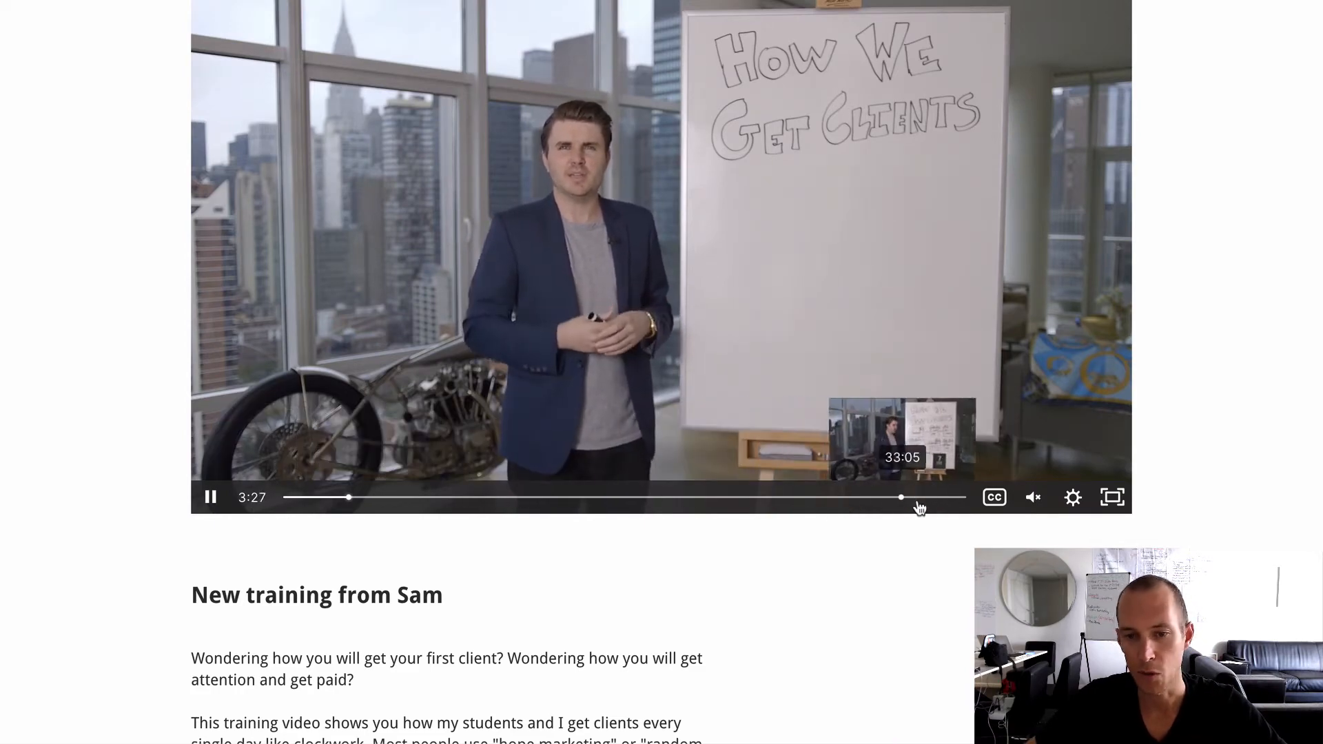
Step: Open the Join Consulting Accelerator link in the program section, and return to the training page's headline
{"action": "scroll", "coordinate": [786, 396], "scroll_direction": "down", "scroll_amount": 10}
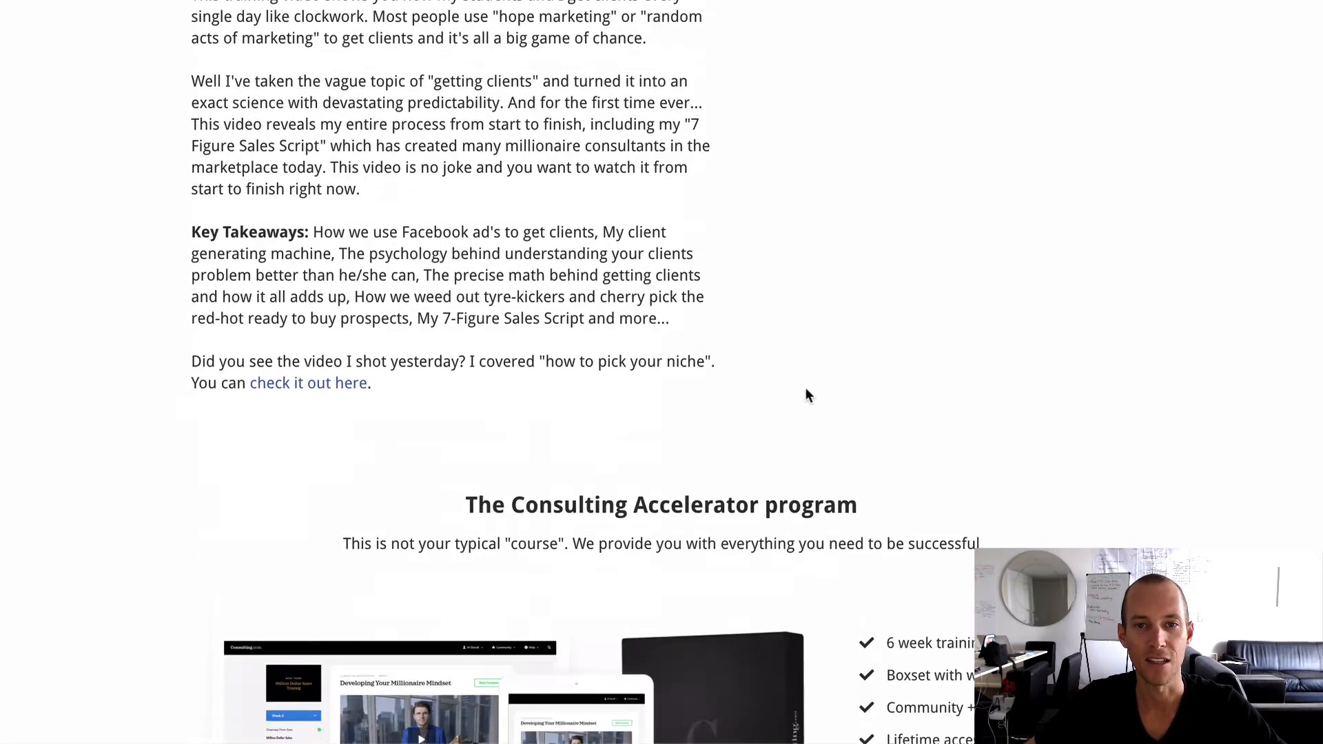
{"action": "scroll", "coordinate": [807, 394], "scroll_direction": "down", "scroll_amount": 4}
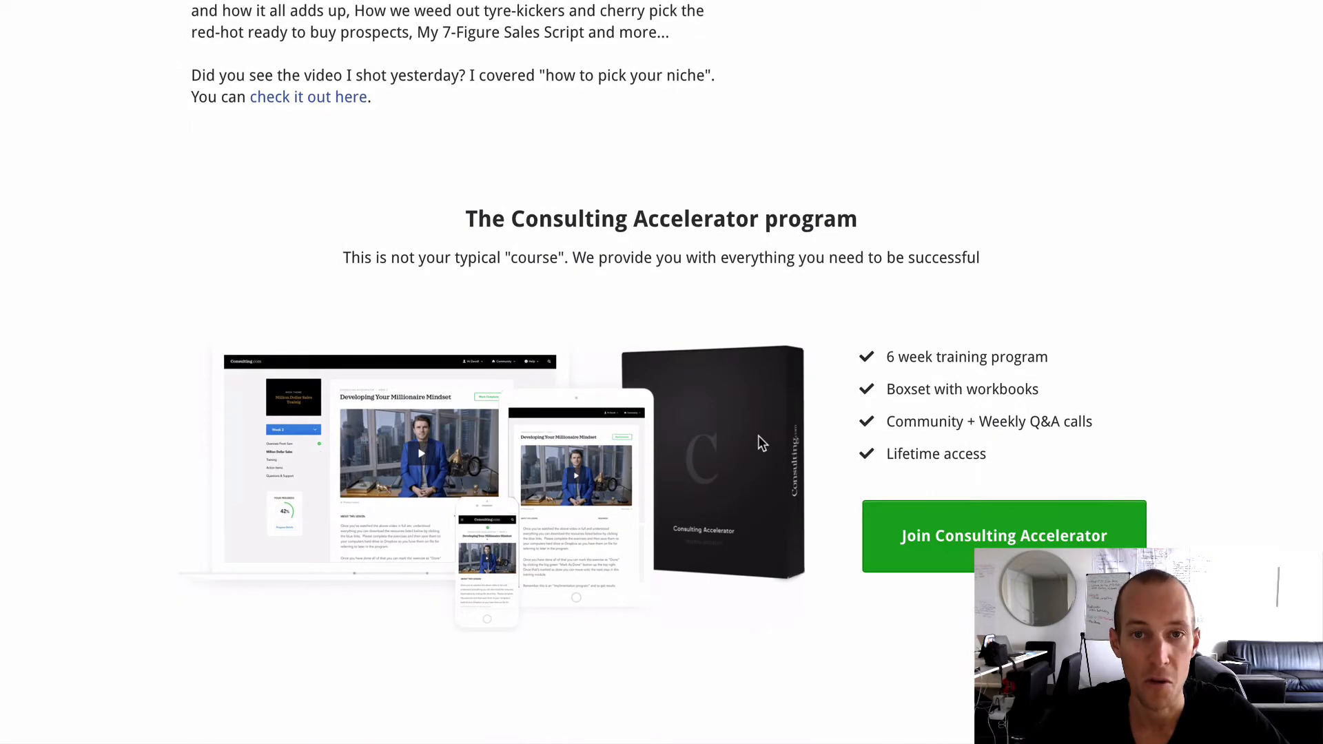
{"action": "left_click", "coordinate": [968, 559]}
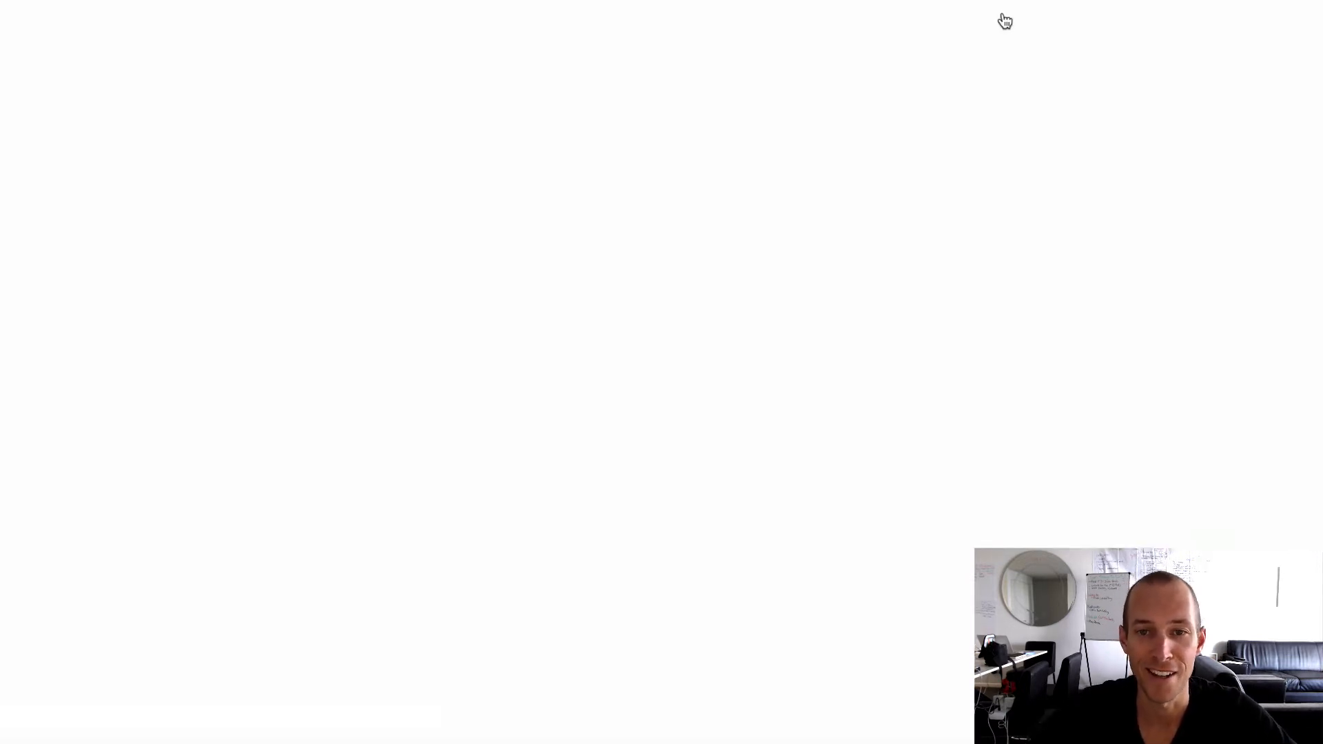
{"action": "scroll", "coordinate": [911, 119], "scroll_direction": "up", "scroll_amount": 15}
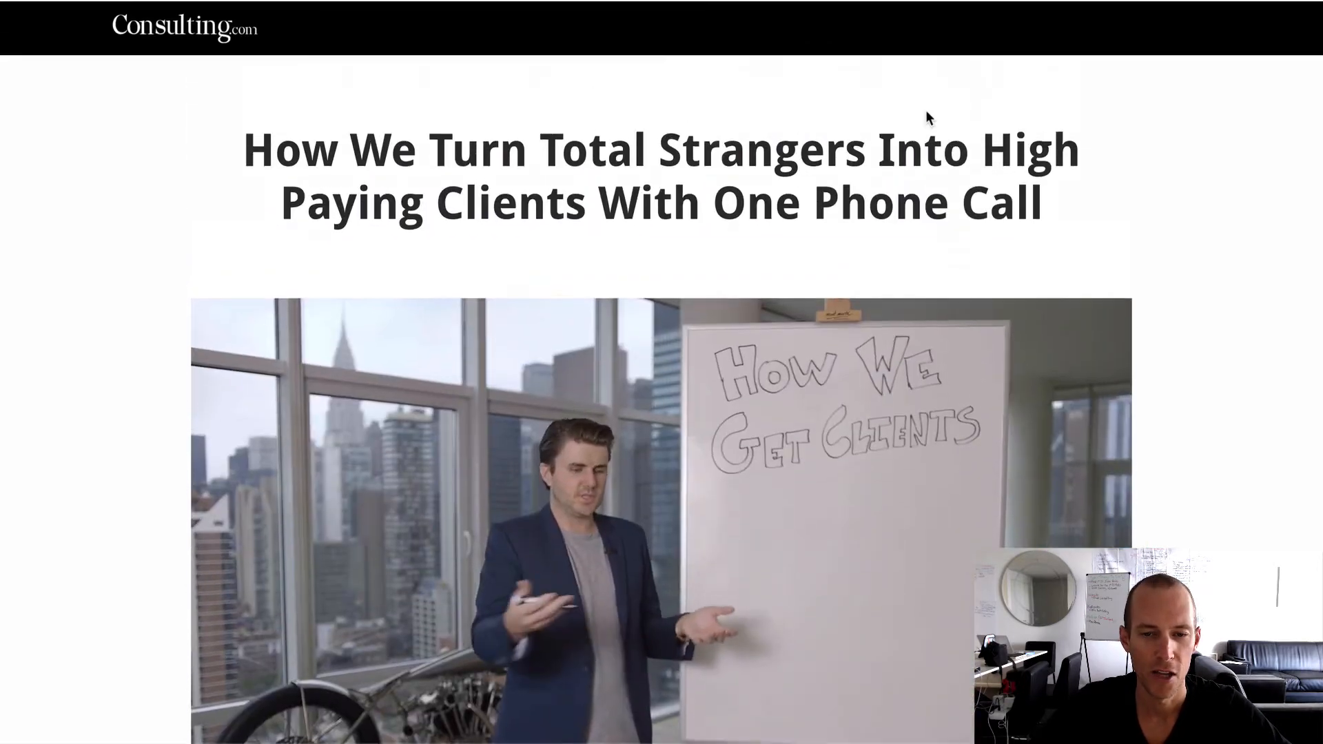
Step: Switch to the No Optin Training Sales Page in the GroovePages editor and examine its headline, video and training section
{"action": "scroll", "coordinate": [925, 118], "scroll_direction": "down", "scroll_amount": 5}
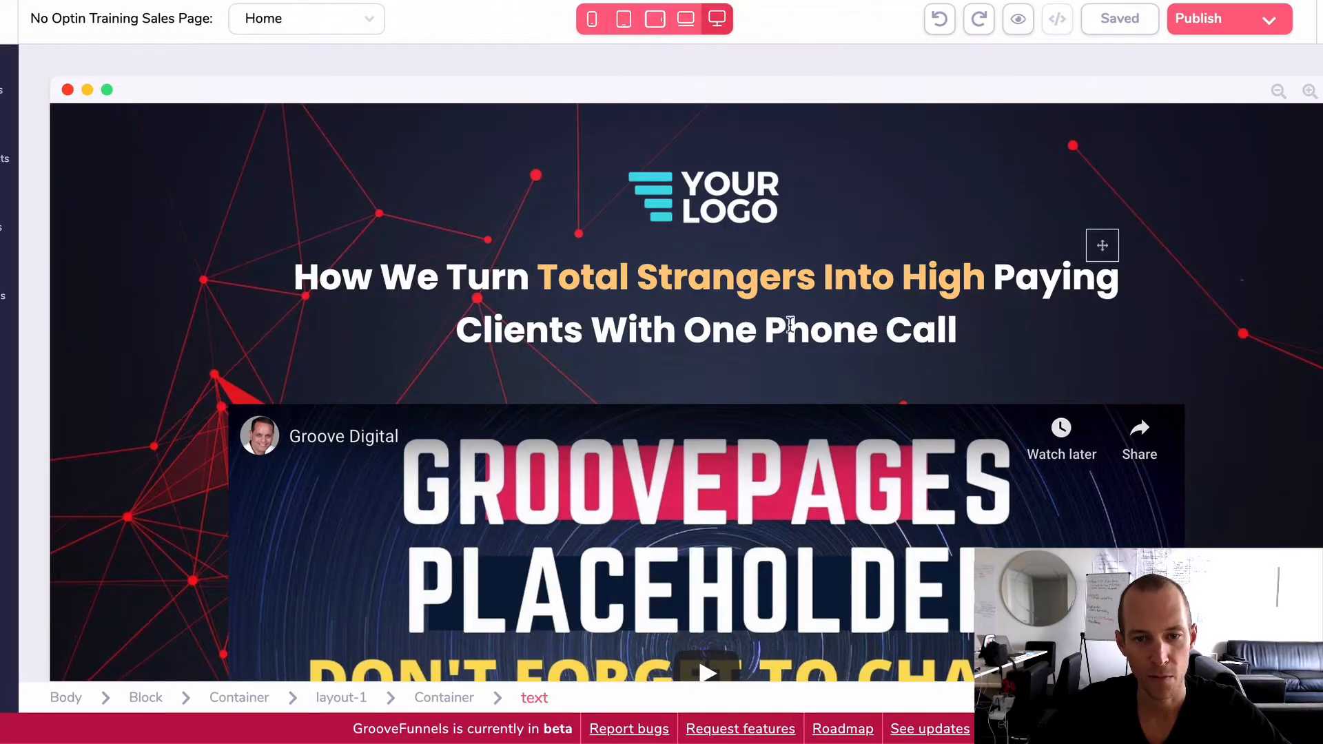
{"action": "scroll", "coordinate": [387, 266], "scroll_direction": "down", "scroll_amount": 3}
{"action": "scroll", "coordinate": [358, 218], "scroll_direction": "up", "scroll_amount": 3}
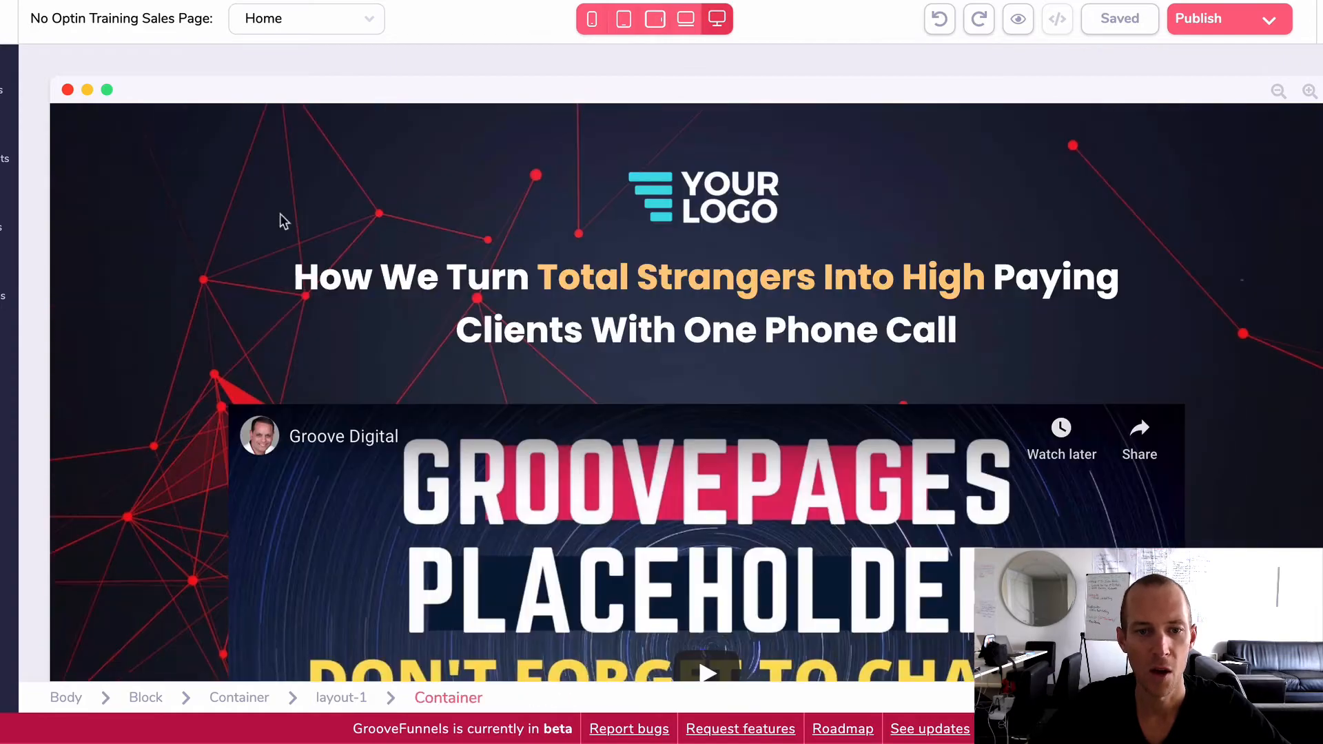
{"action": "scroll", "coordinate": [416, 180], "scroll_direction": "down", "scroll_amount": 10}
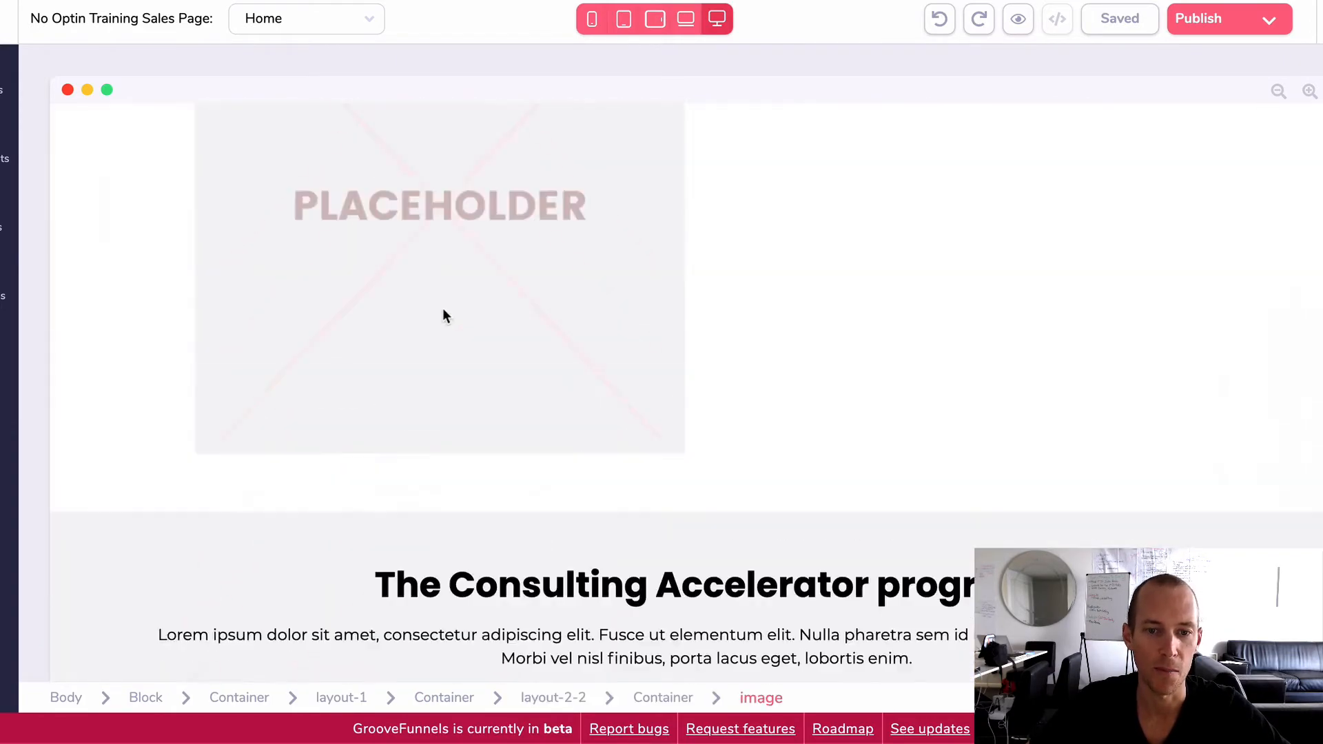
{"action": "scroll", "coordinate": [444, 315], "scroll_direction": "up", "scroll_amount": 10}
{"action": "scroll", "coordinate": [444, 310], "scroll_direction": "down", "scroll_amount": 5}
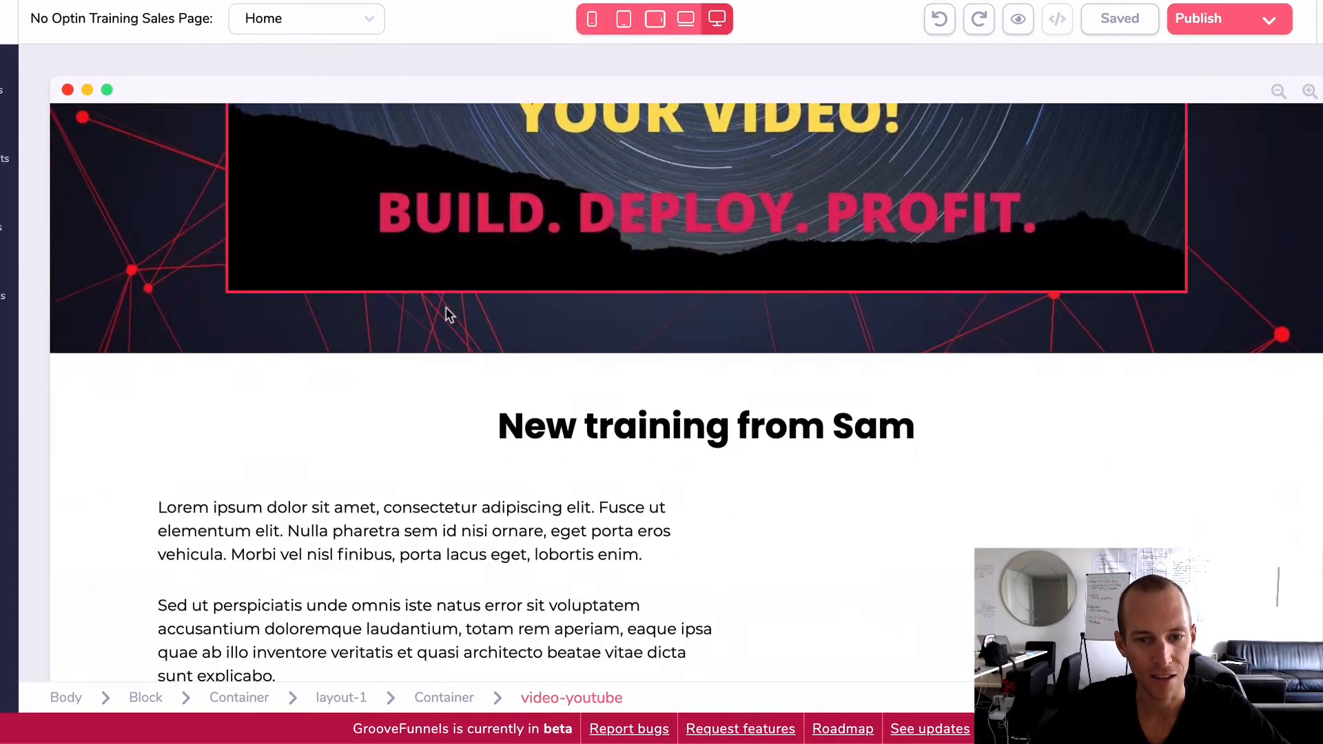
{"action": "scroll", "coordinate": [446, 314], "scroll_direction": "down", "scroll_amount": 3}
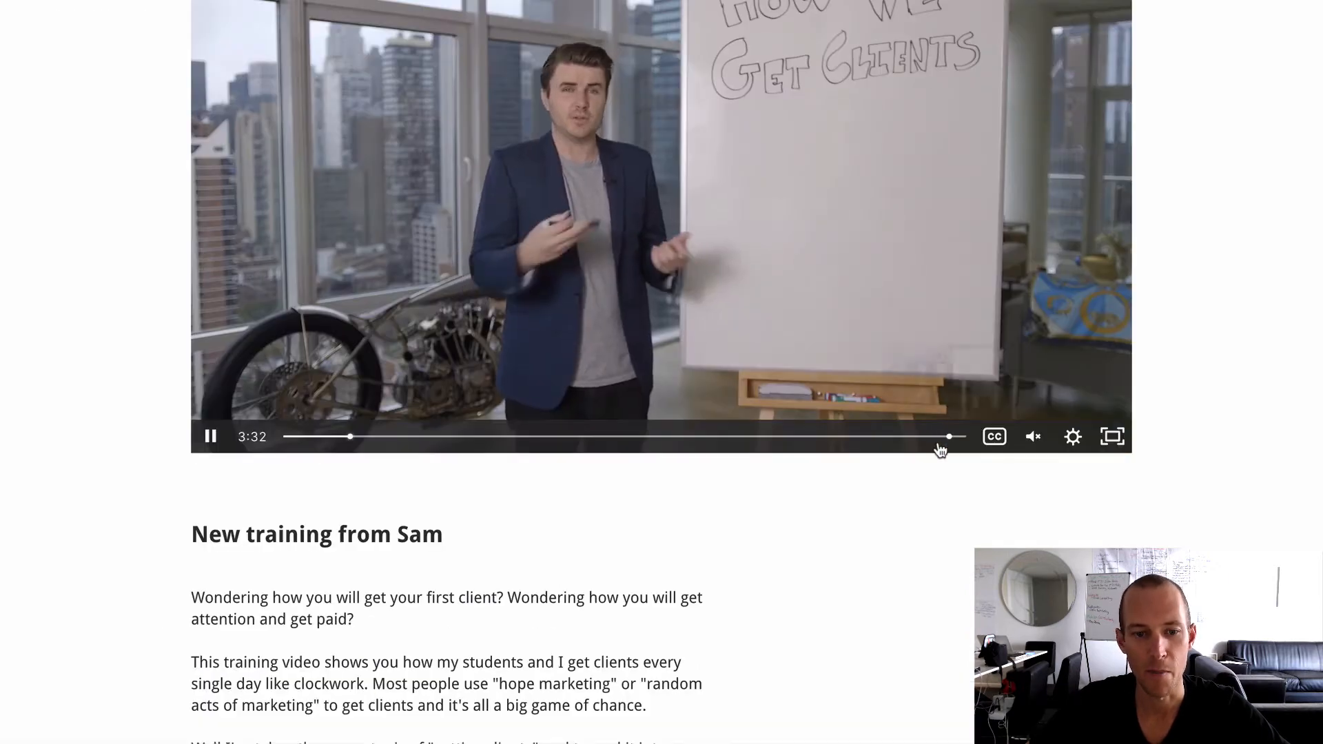
Step: Compare the template with the original Consulting.com page's training text, program section and footer
{"action": "scroll", "coordinate": [940, 449], "scroll_direction": "down", "scroll_amount": 14}
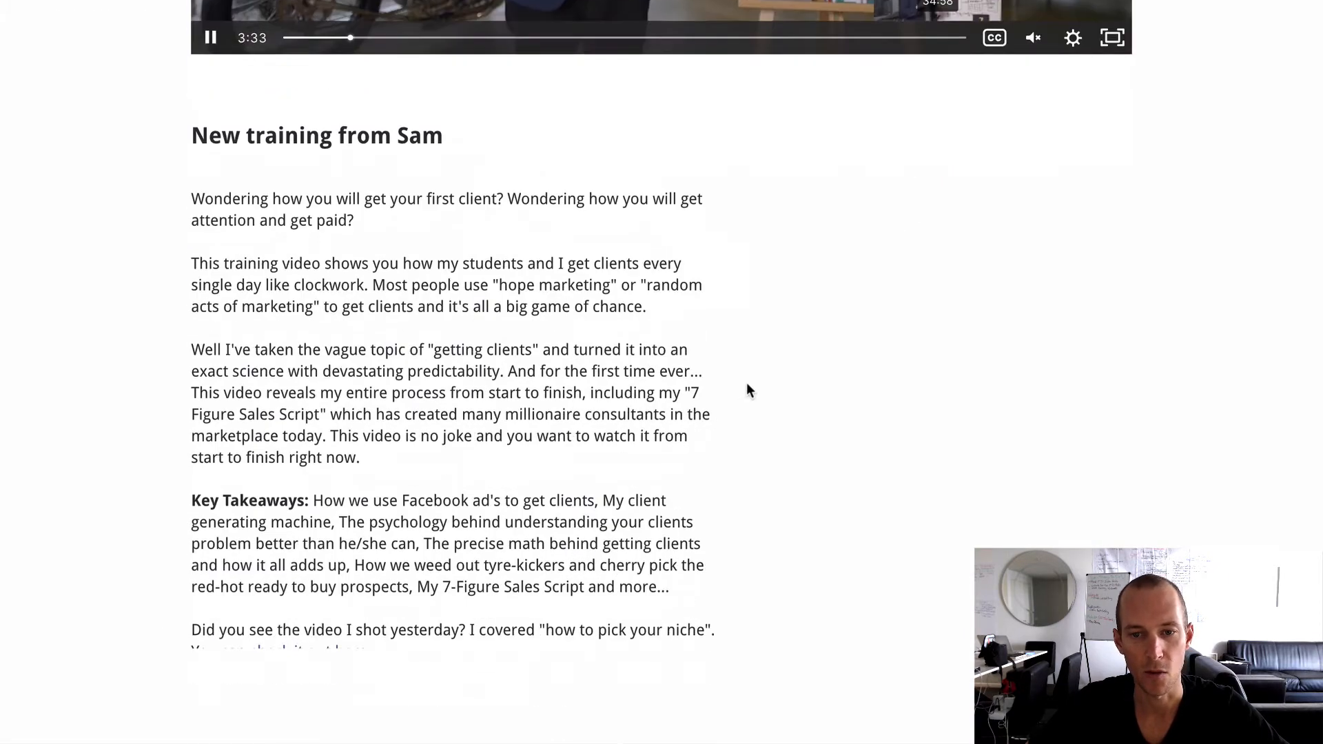
{"action": "scroll", "coordinate": [1132, 364], "scroll_direction": "down", "scroll_amount": 3}
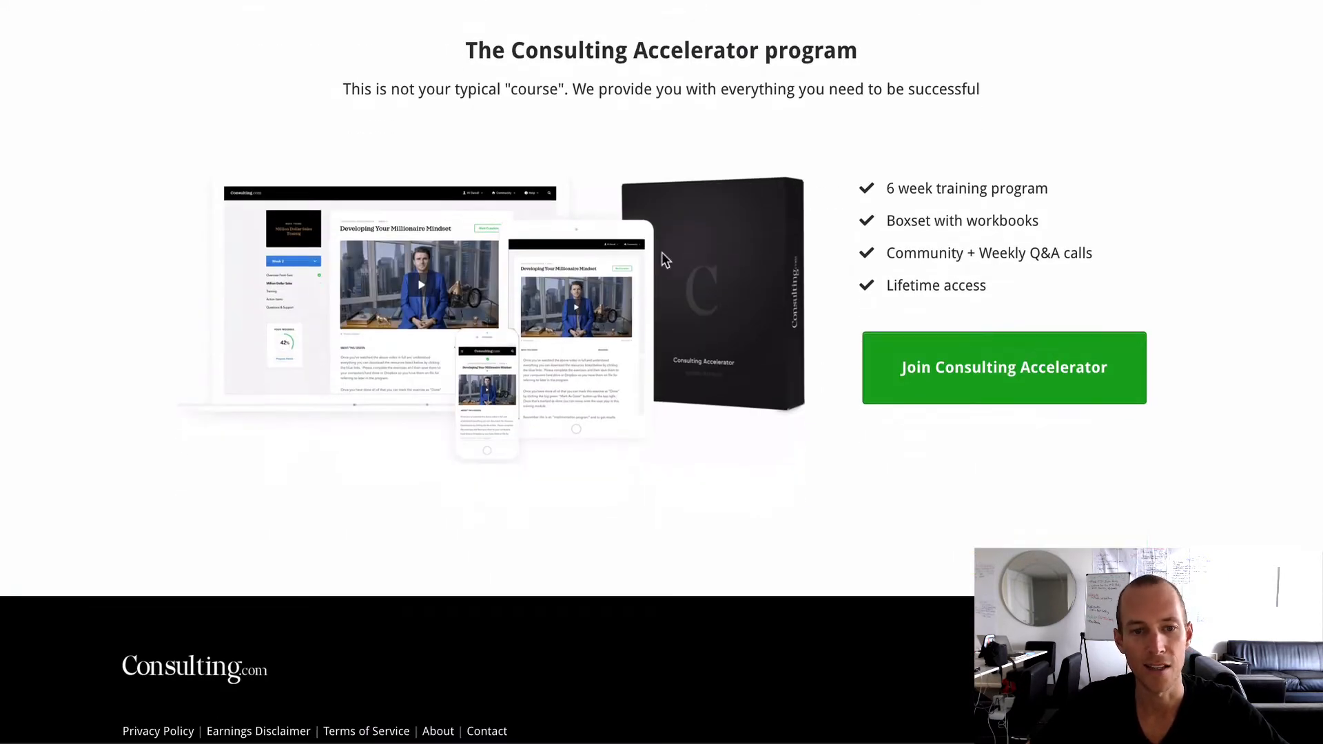
{"action": "scroll", "coordinate": [717, 248], "scroll_direction": "up", "scroll_amount": 15}
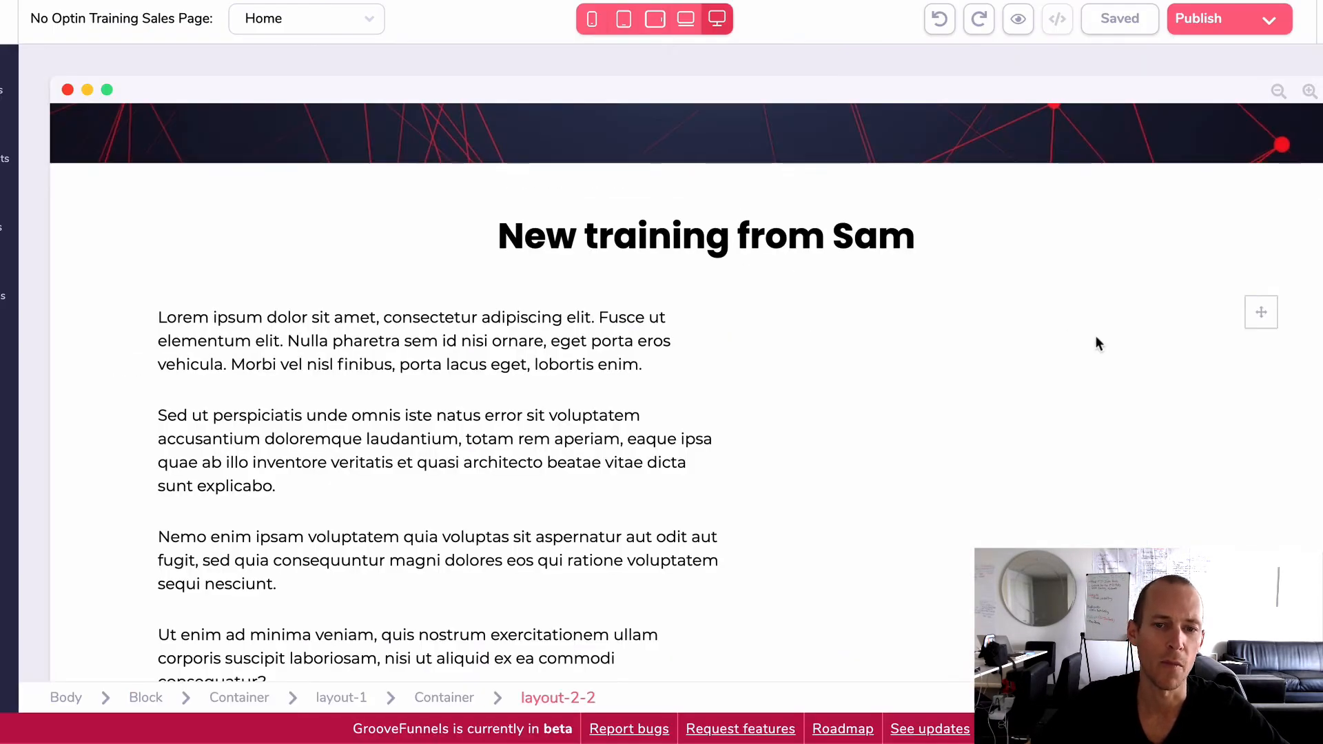
Step: Examine the sales page template in GroovePages from the logo and video down to the placeholder image, checklist and join button
{"action": "scroll", "coordinate": [1097, 342], "scroll_direction": "up", "scroll_amount": 10}
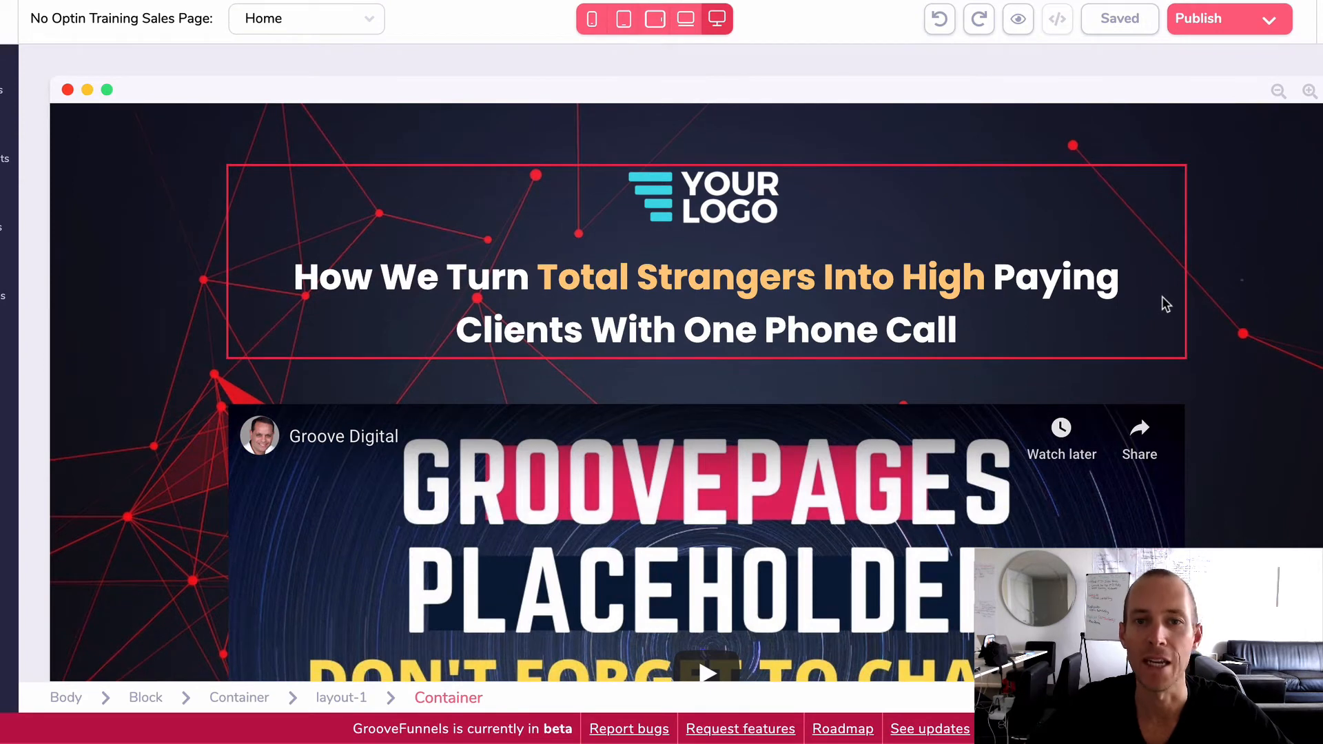
{"action": "scroll", "coordinate": [1210, 352], "scroll_direction": "down", "scroll_amount": 2}
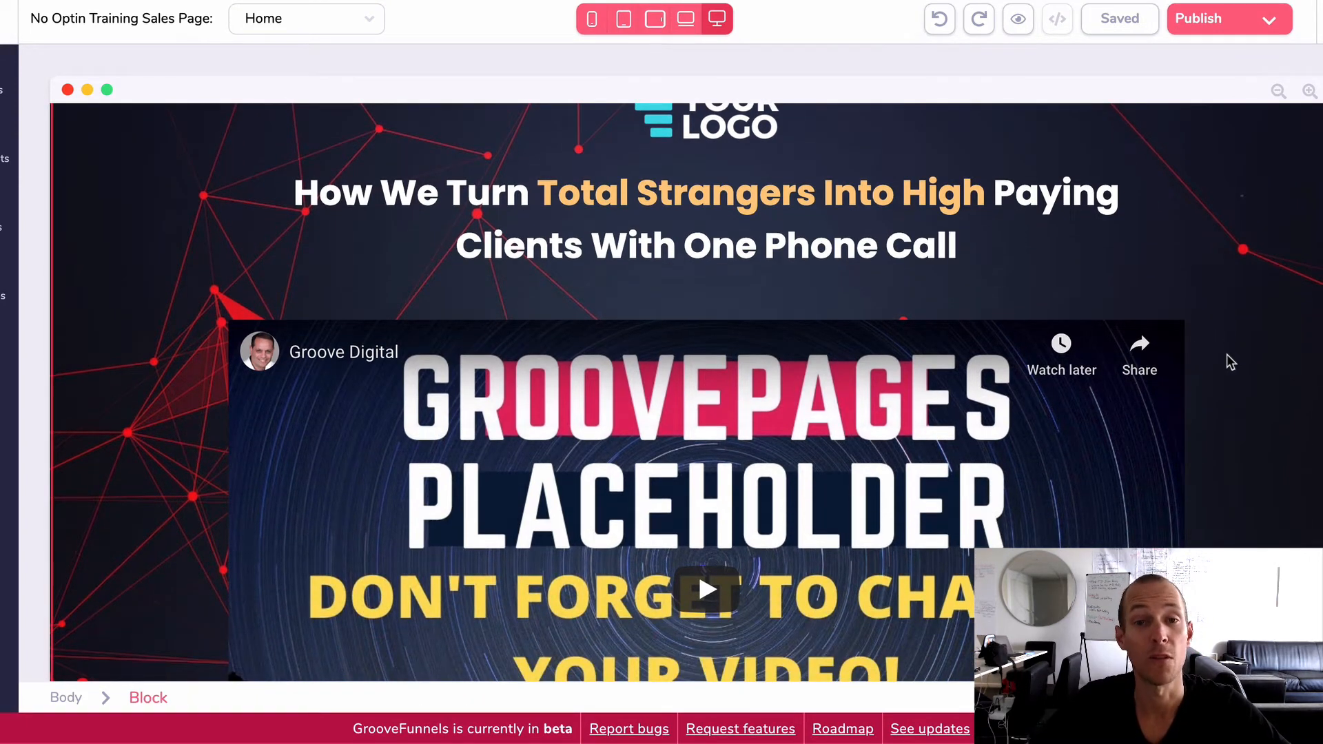
{"action": "scroll", "coordinate": [1226, 355], "scroll_direction": "down", "scroll_amount": 5}
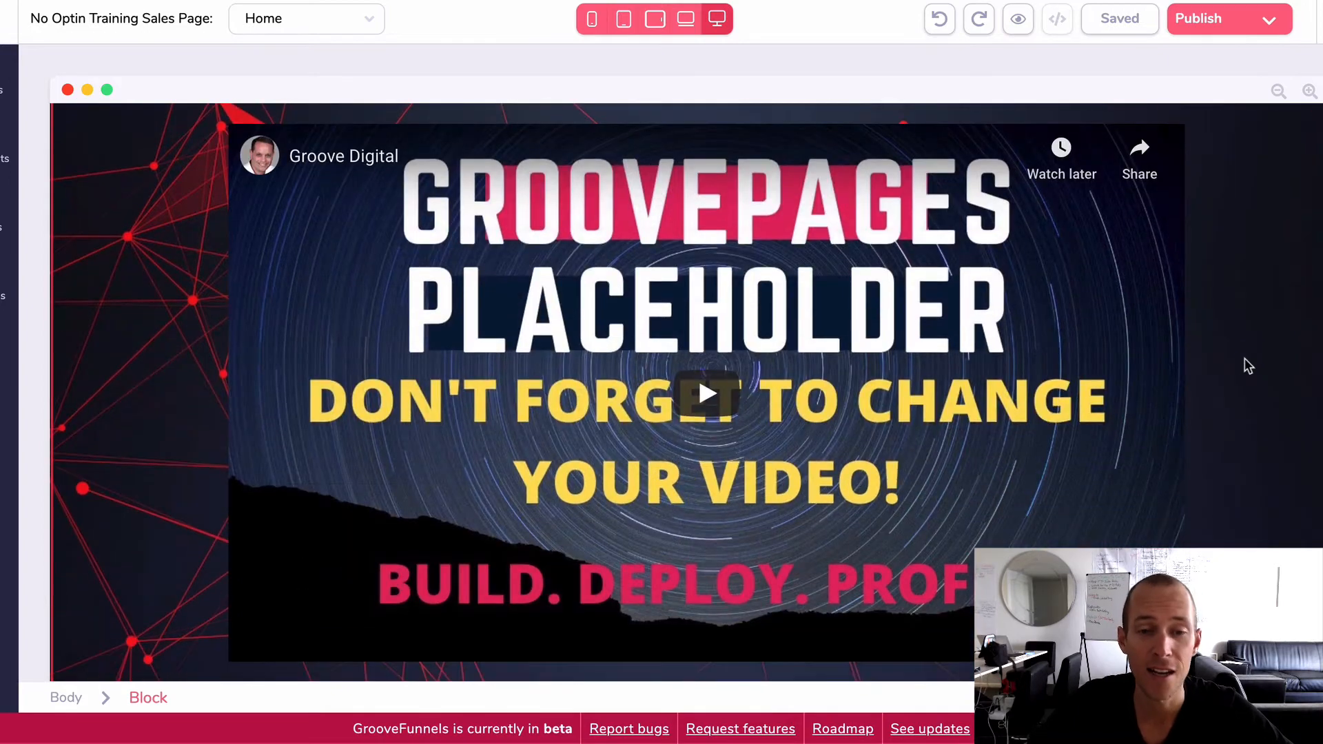
{"action": "scroll", "coordinate": [1218, 326], "scroll_direction": "down", "scroll_amount": 9}
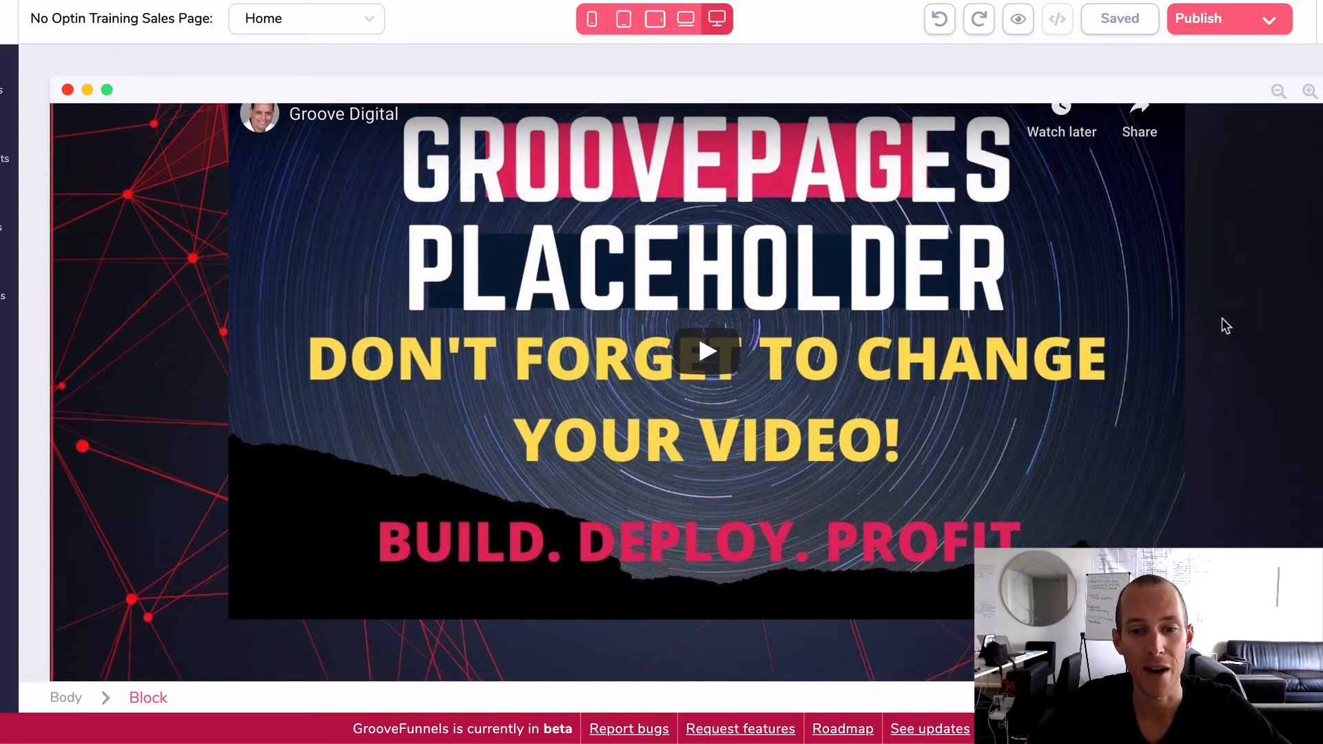
{"action": "scroll", "coordinate": [916, 413], "scroll_direction": "down", "scroll_amount": 8}
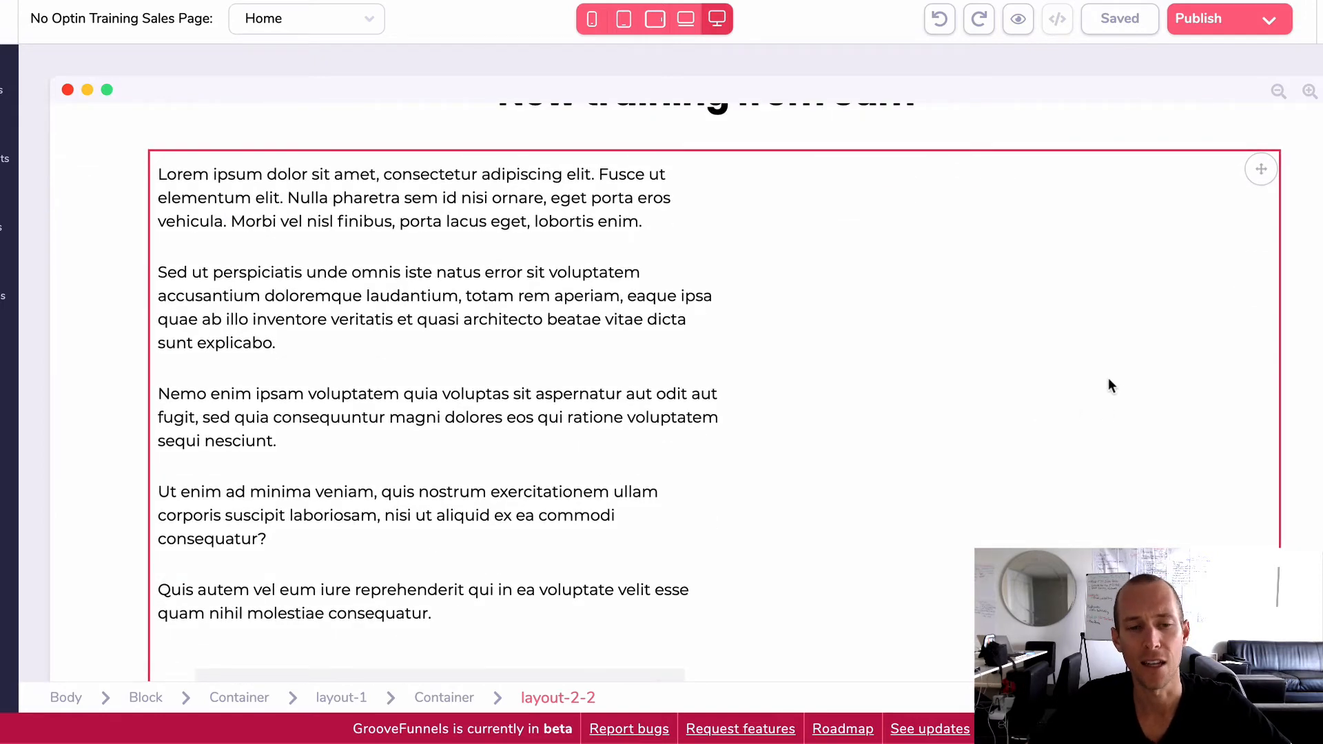
{"action": "scroll", "coordinate": [837, 313], "scroll_direction": "down", "scroll_amount": 11}
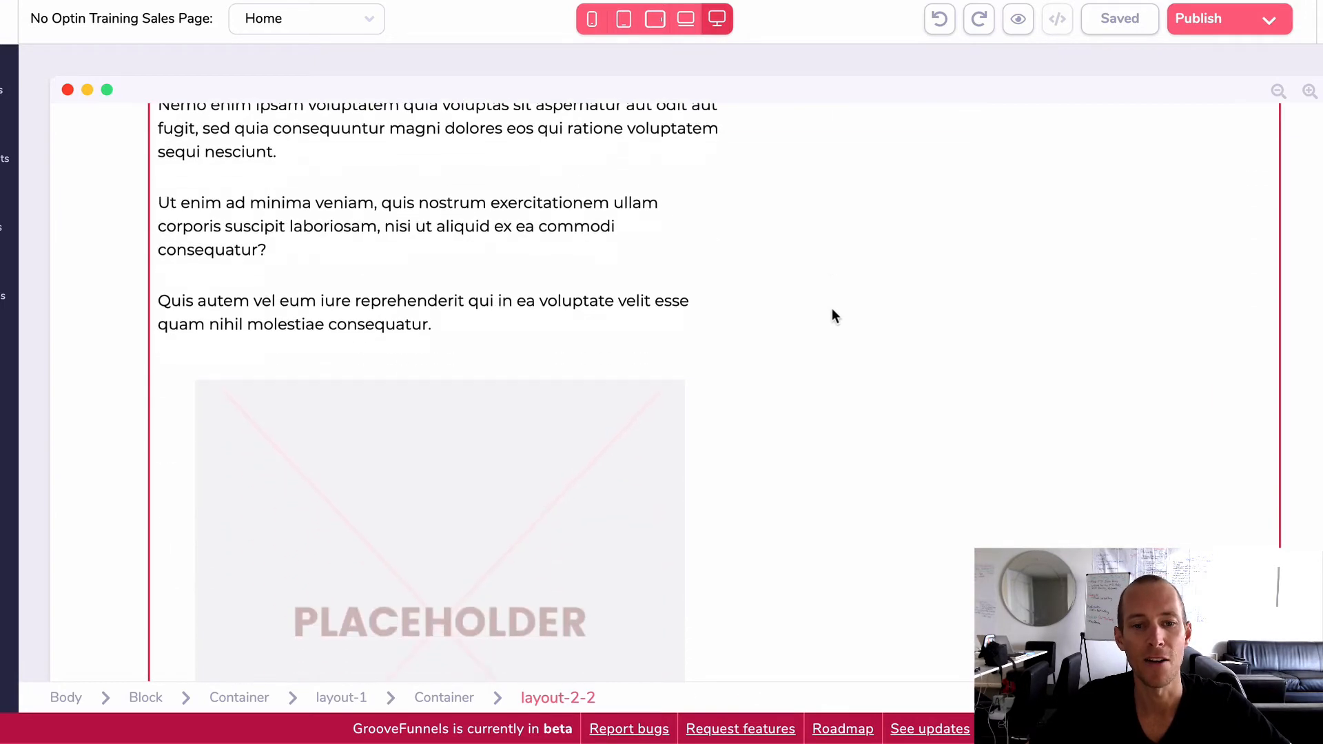
{"action": "scroll", "coordinate": [349, 387], "scroll_direction": "up", "scroll_amount": 9}
{"action": "scroll", "coordinate": [349, 387], "scroll_direction": "up", "scroll_amount": 5}
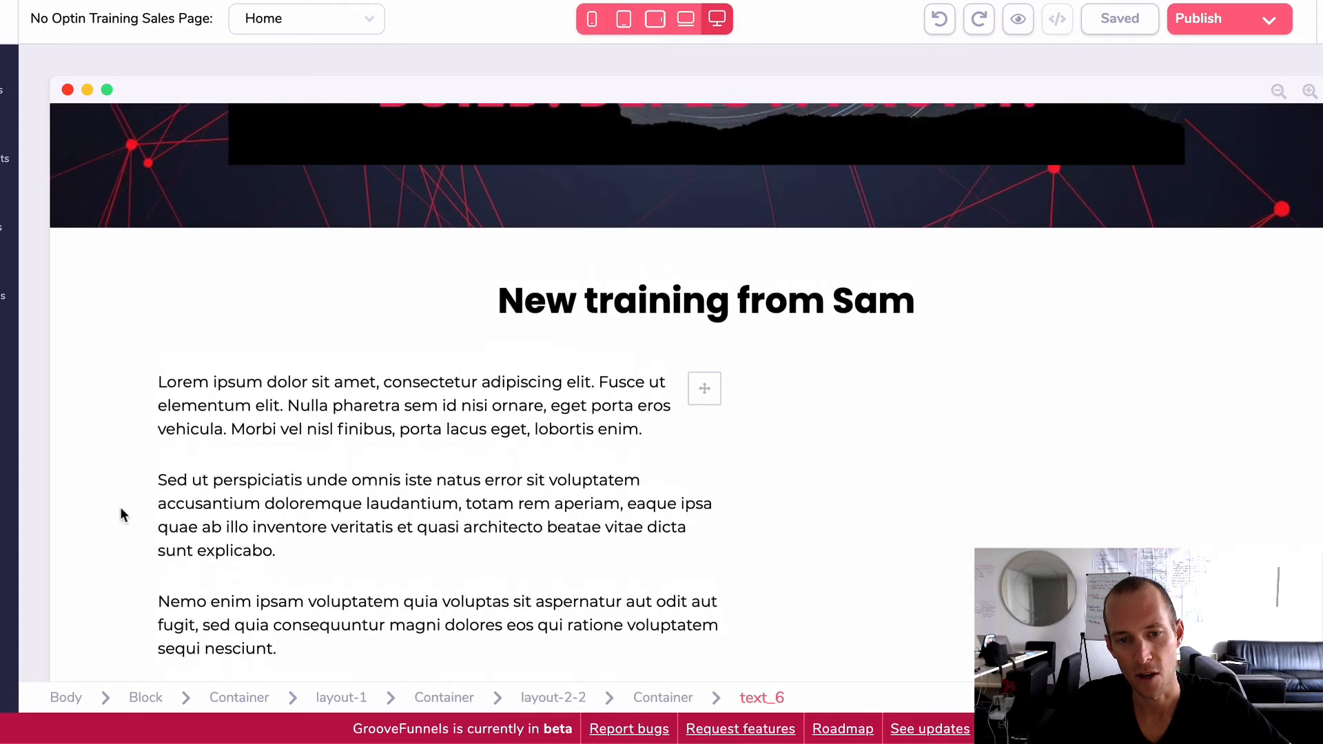
{"action": "scroll", "coordinate": [392, 482], "scroll_direction": "down", "scroll_amount": 5}
{"action": "scroll", "coordinate": [916, 375], "scroll_direction": "down", "scroll_amount": 20}
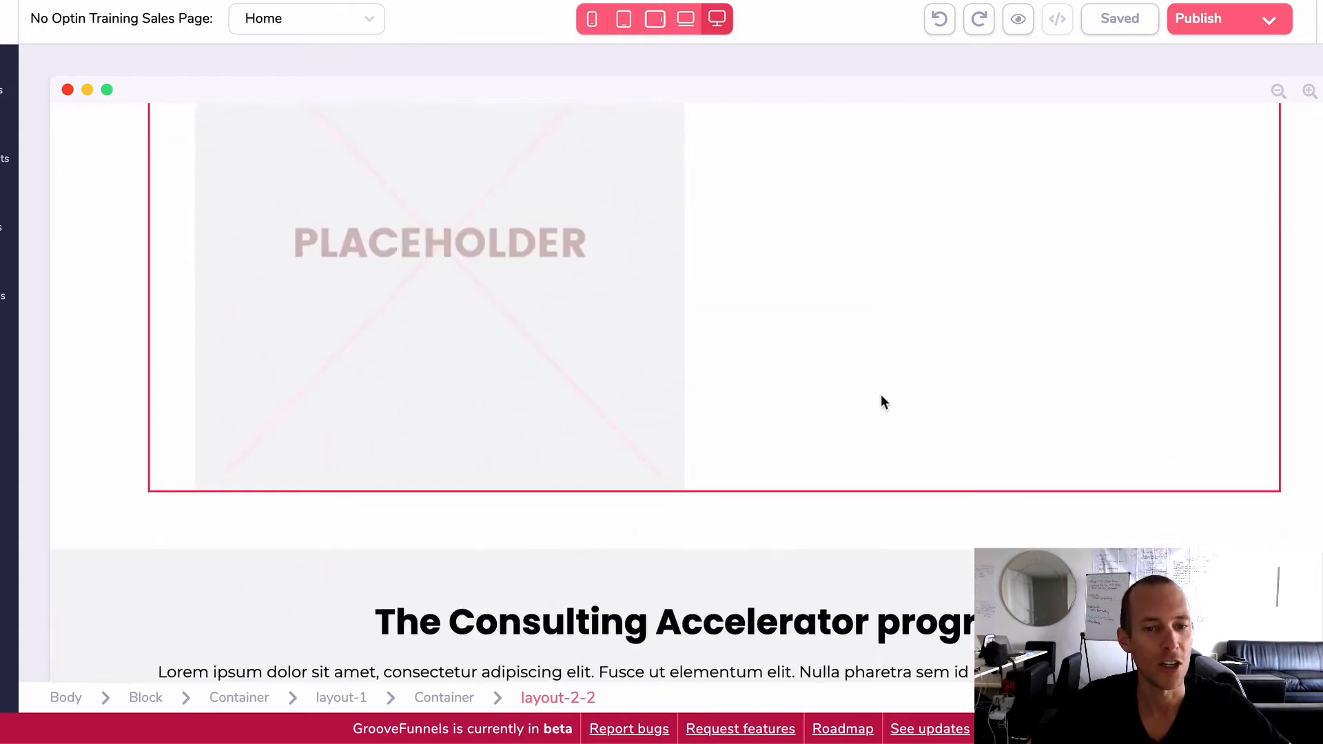
{"action": "scroll", "coordinate": [792, 376], "scroll_direction": "down", "scroll_amount": 19}
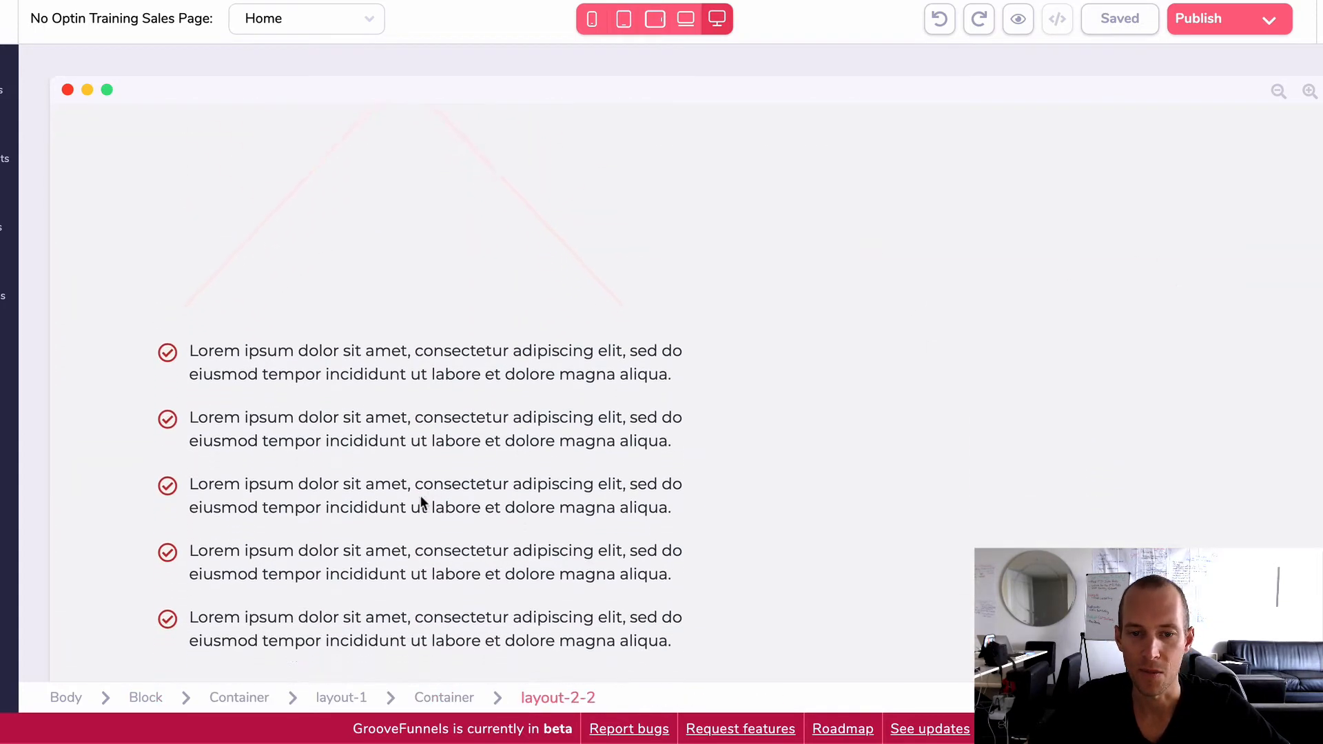
{"action": "scroll", "coordinate": [487, 248], "scroll_direction": "up", "scroll_amount": 18}
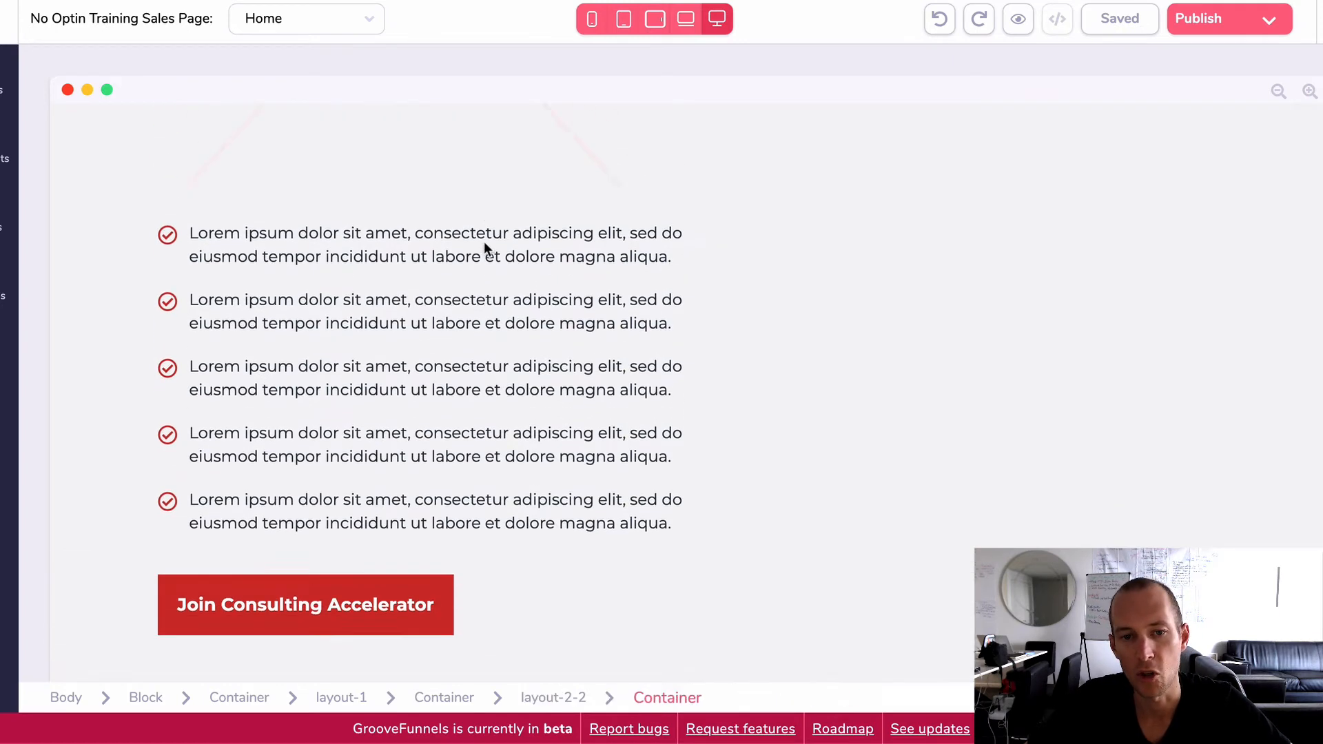
Step: Review the template's body text, placeholder images, checklist, join button and footer, and return to the headline and placeholder video
{"action": "scroll", "coordinate": [496, 251], "scroll_direction": "down", "scroll_amount": 12}
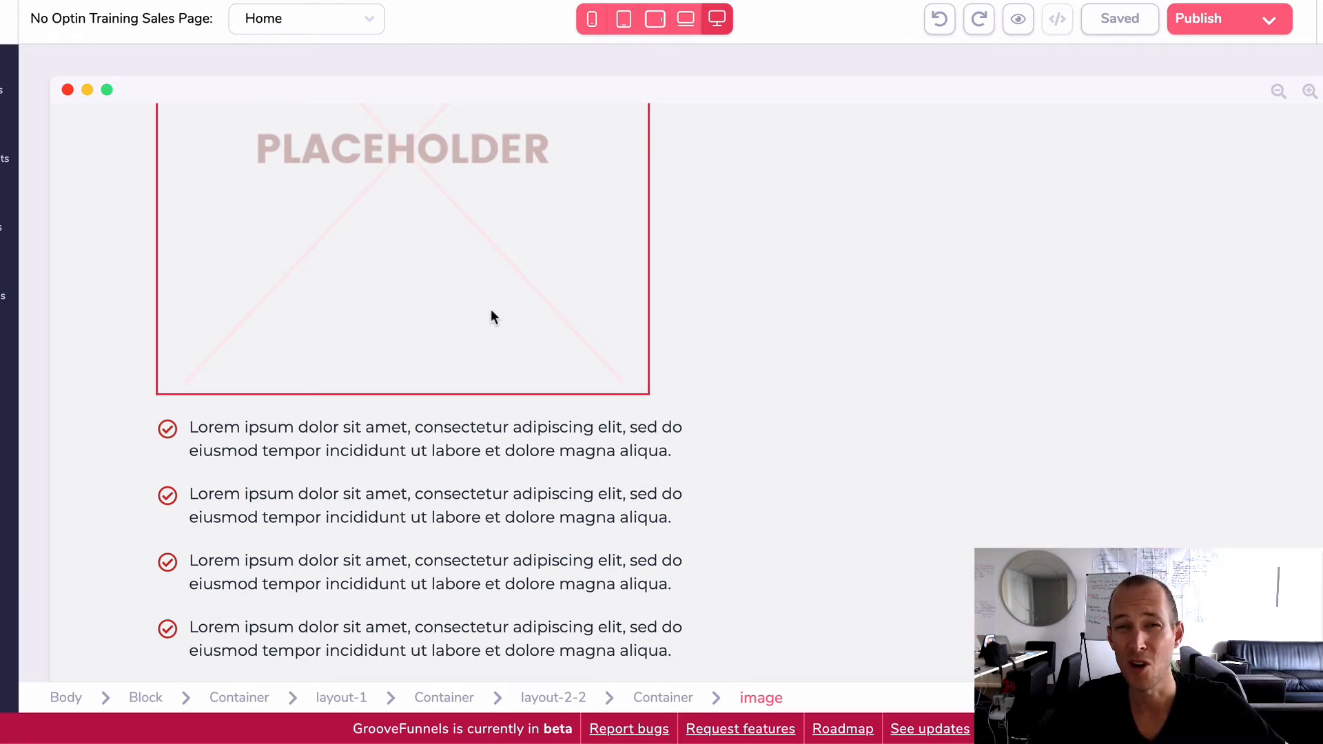
{"action": "scroll", "coordinate": [491, 315], "scroll_direction": "up", "scroll_amount": 20}
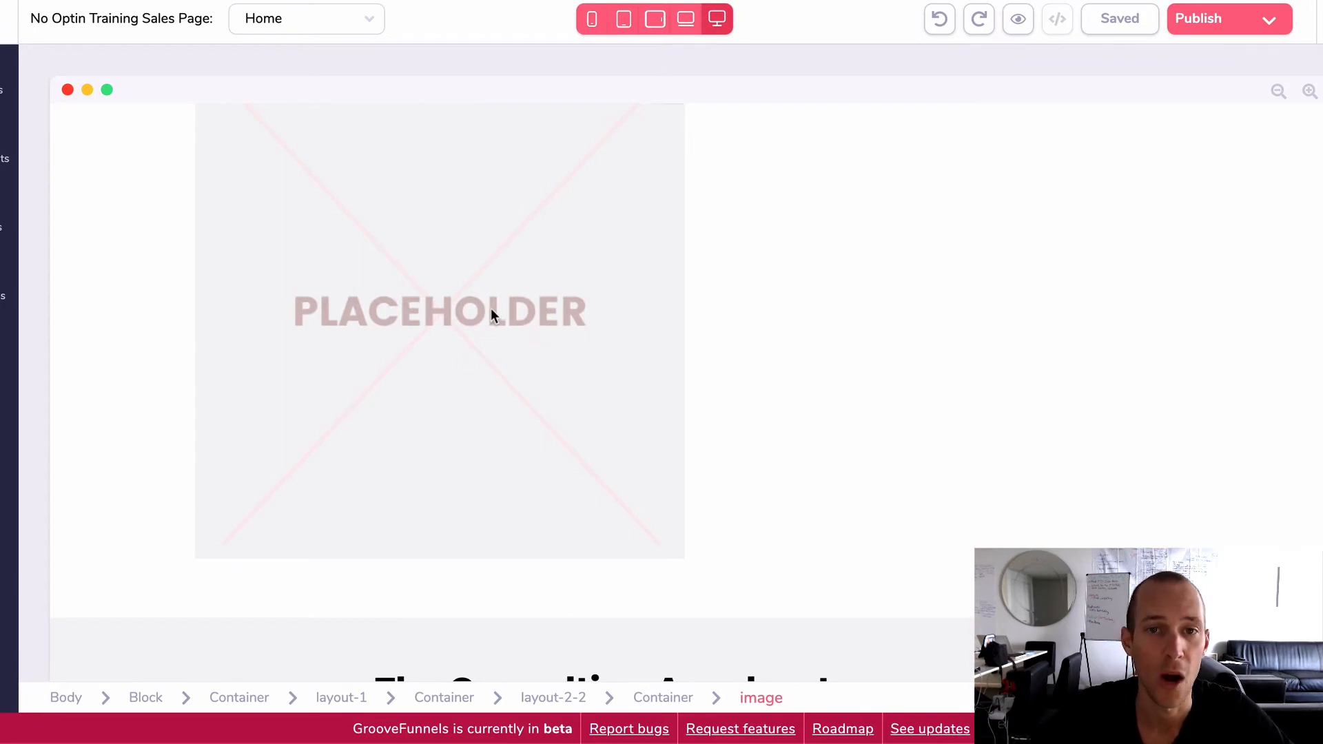
{"action": "scroll", "coordinate": [597, 299], "scroll_direction": "up", "scroll_amount": 5}
{"action": "scroll", "coordinate": [598, 297], "scroll_direction": "down", "scroll_amount": 2}
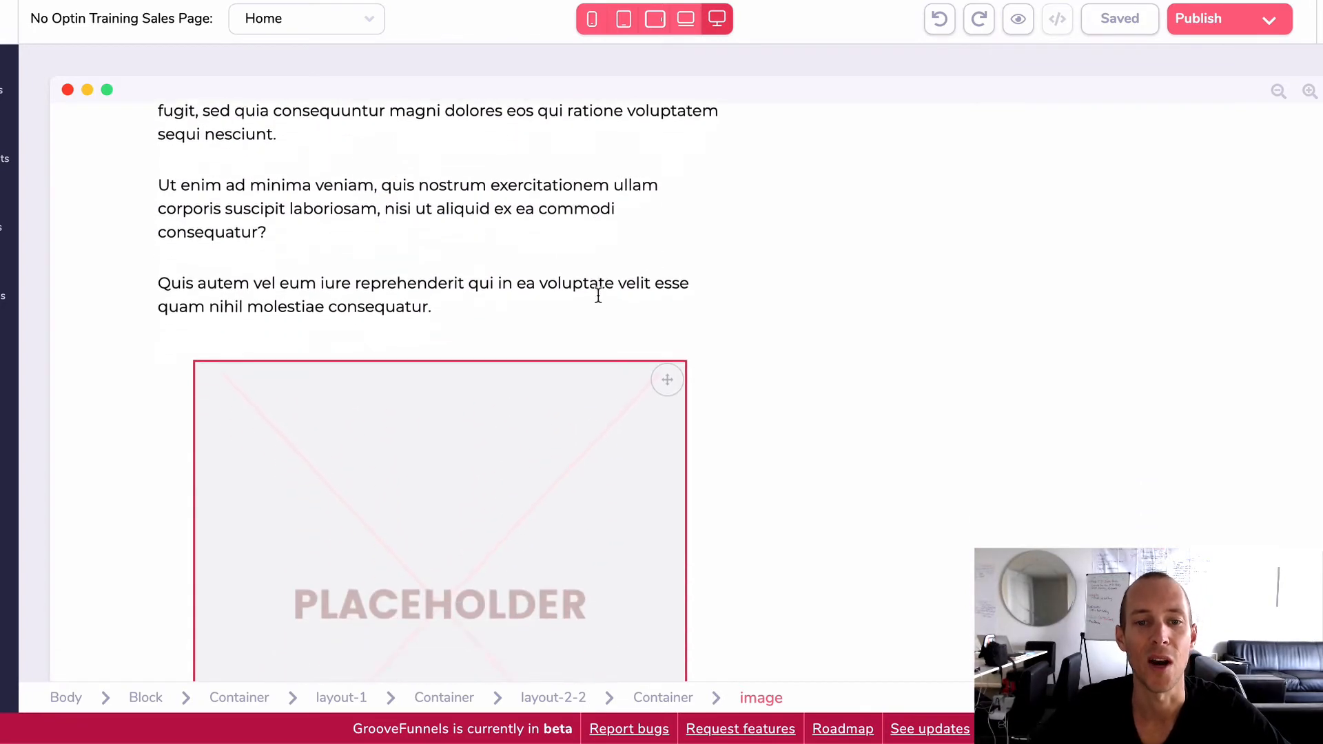
{"action": "scroll", "coordinate": [596, 296], "scroll_direction": "up", "scroll_amount": 10}
{"action": "scroll", "coordinate": [596, 297], "scroll_direction": "down", "scroll_amount": 9}
{"action": "scroll", "coordinate": [597, 297], "scroll_direction": "down", "scroll_amount": 15}
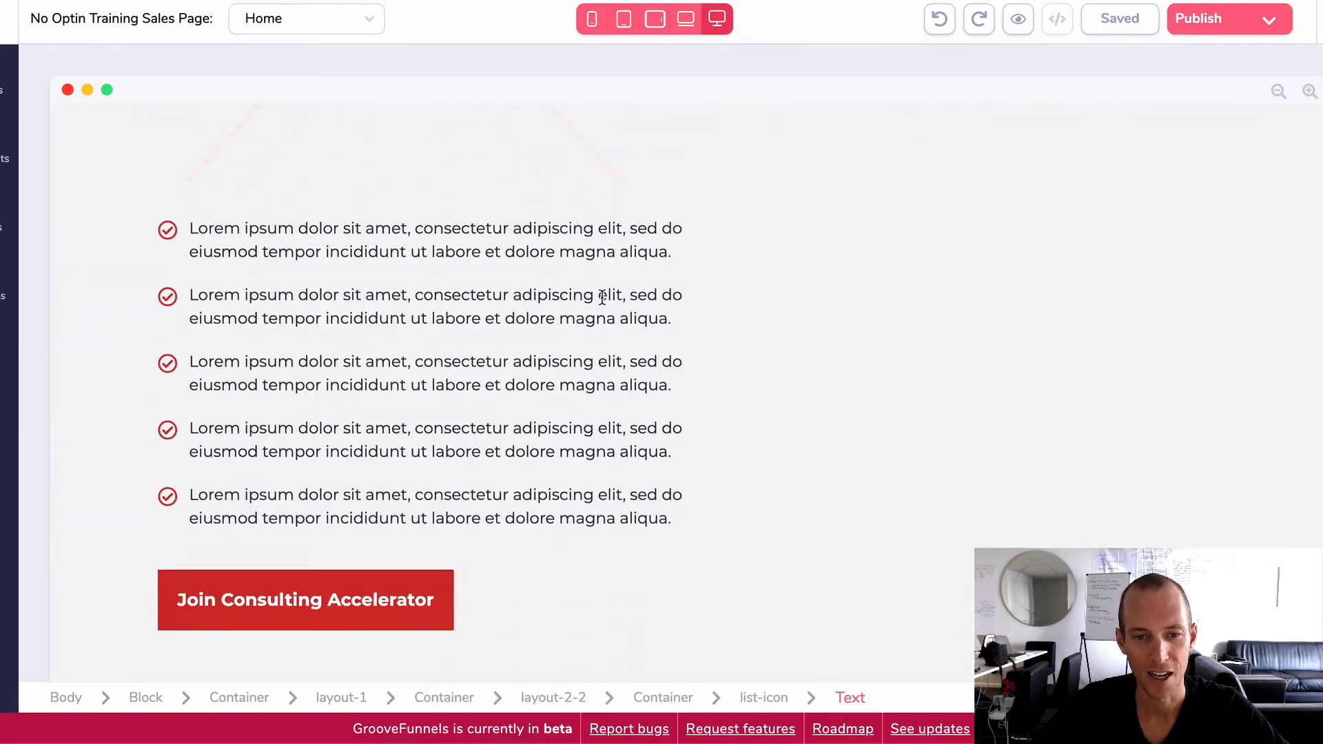
{"action": "scroll", "coordinate": [611, 313], "scroll_direction": "up", "scroll_amount": 2}
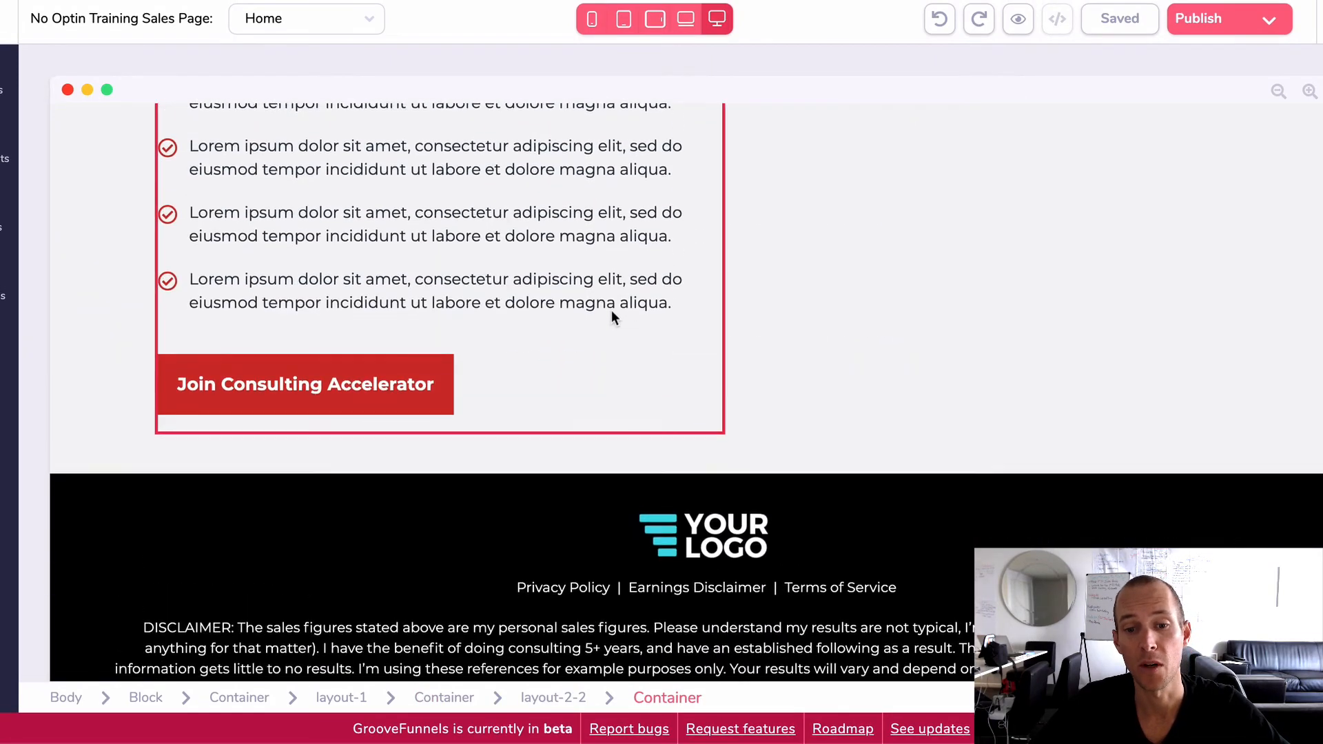
{"action": "scroll", "coordinate": [612, 313], "scroll_direction": "down", "scroll_amount": 2}
{"action": "scroll", "coordinate": [612, 313], "scroll_direction": "up", "scroll_amount": 15}
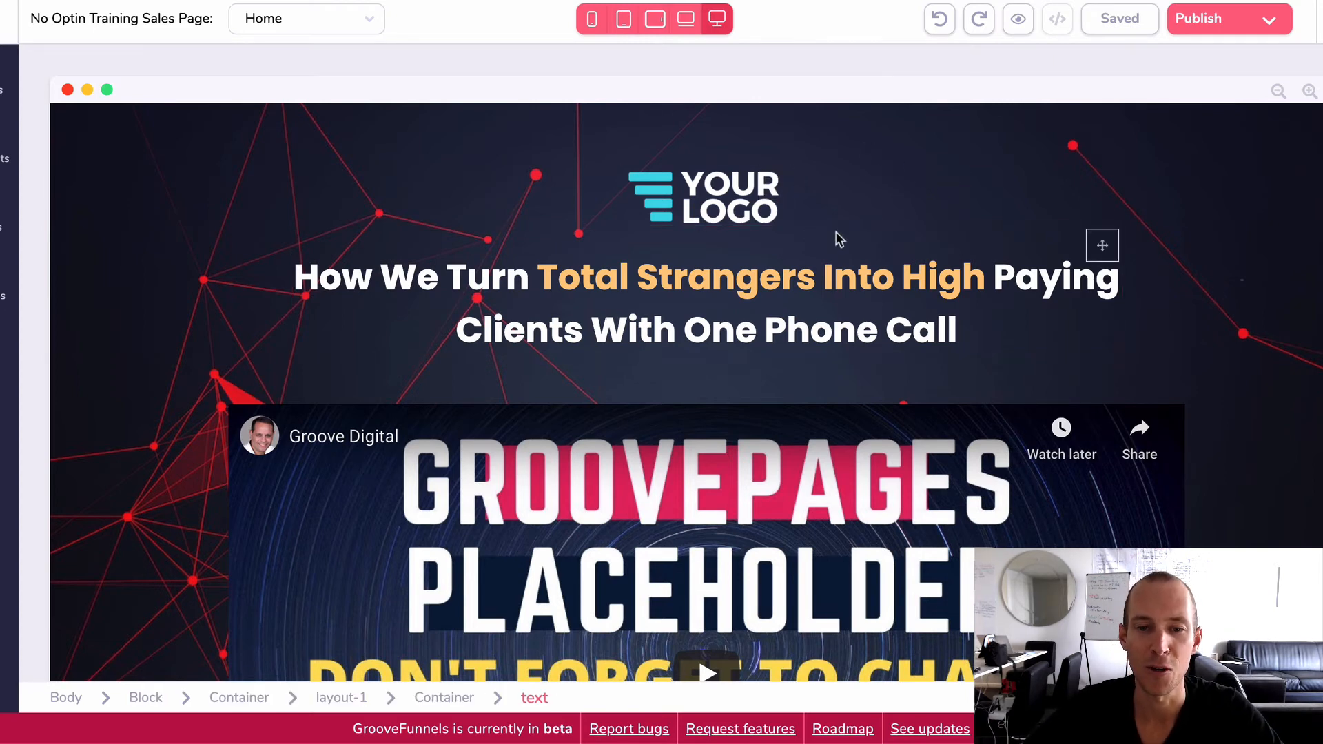
{"action": "scroll", "coordinate": [903, 219], "scroll_direction": "down", "scroll_amount": 3}
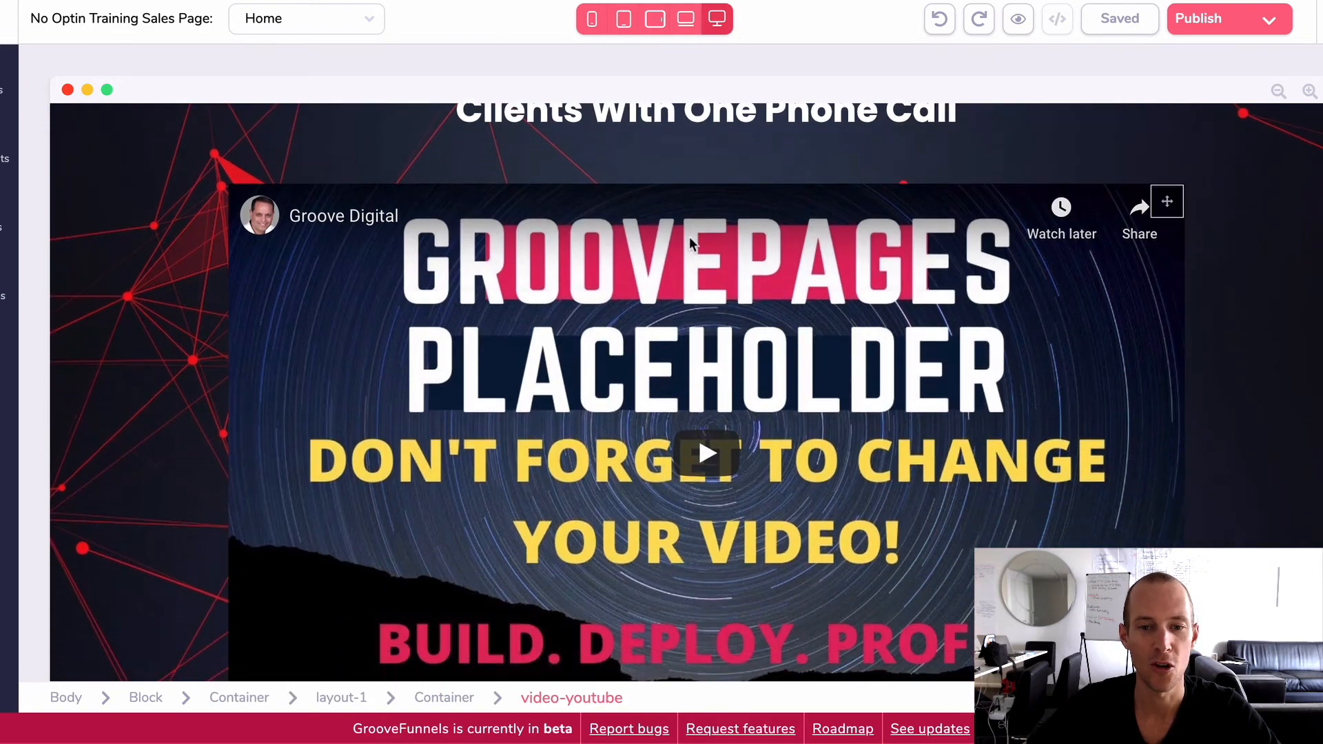
{"action": "scroll", "coordinate": [827, 145], "scroll_direction": "down", "scroll_amount": 1}
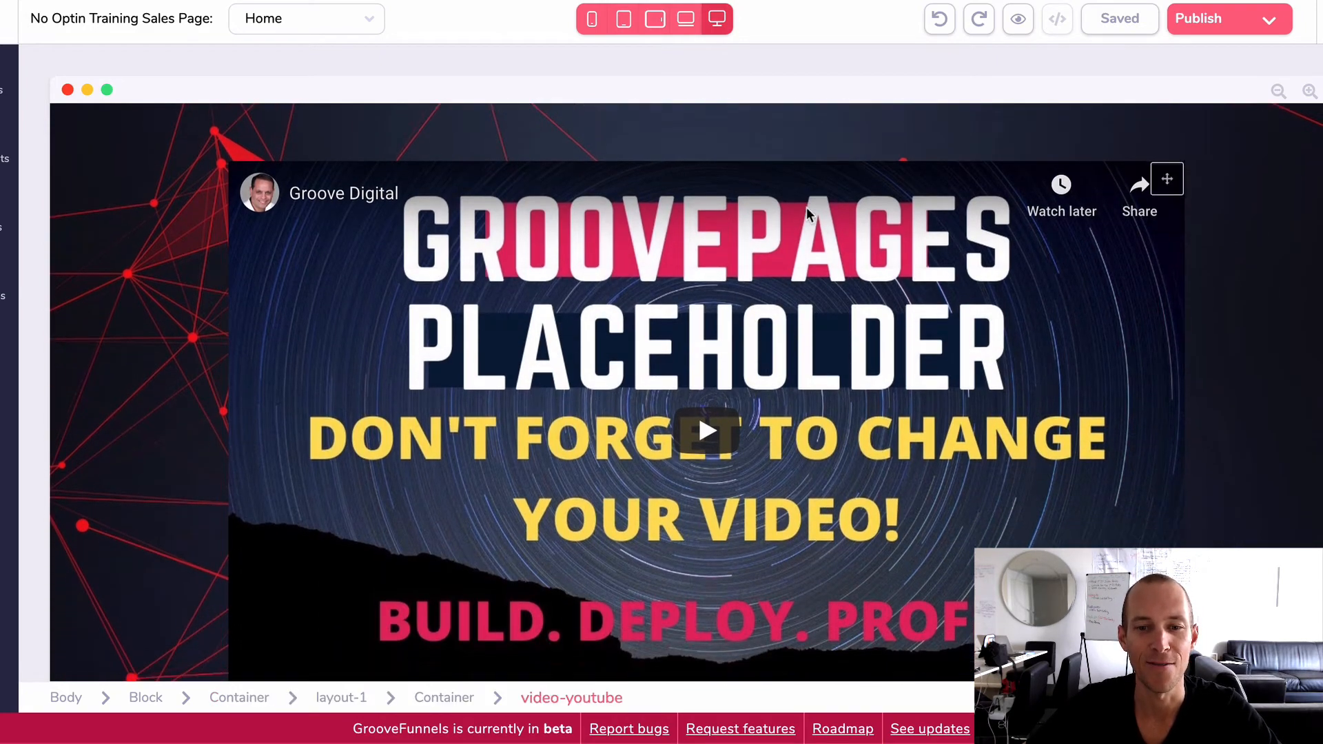